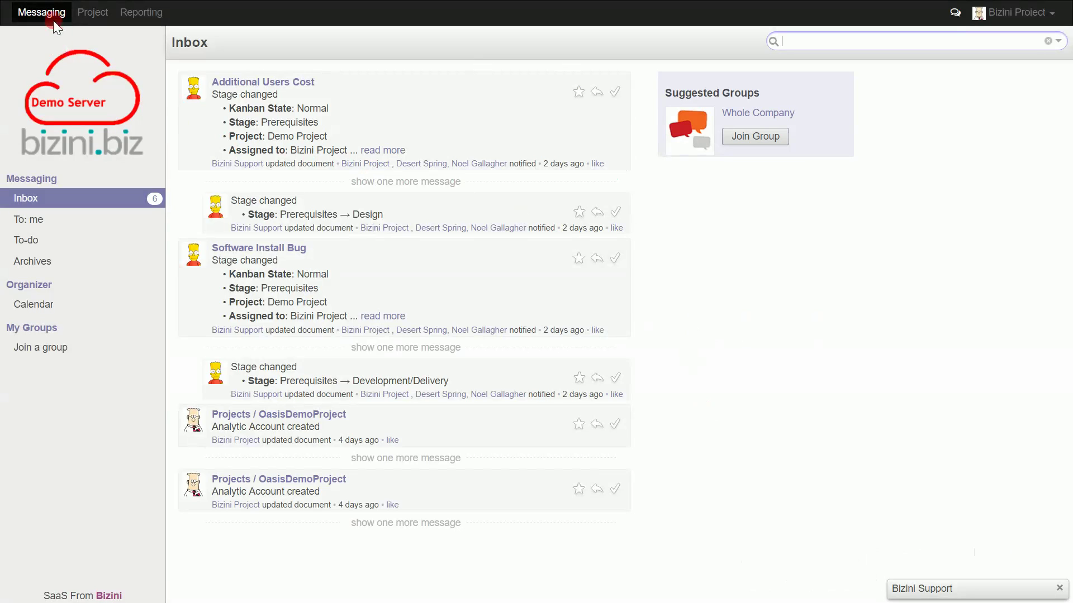
# Step: Open the Demo Project's settings from the projects overview, discard the edit and return to the overview
pyautogui.click(99, 16)
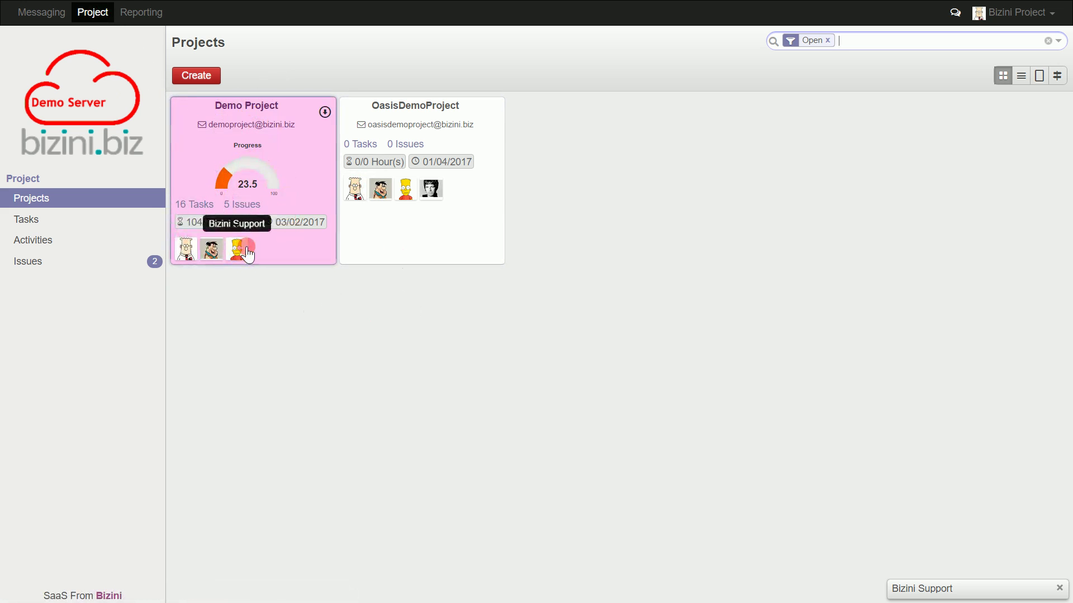
pyautogui.click(325, 113)
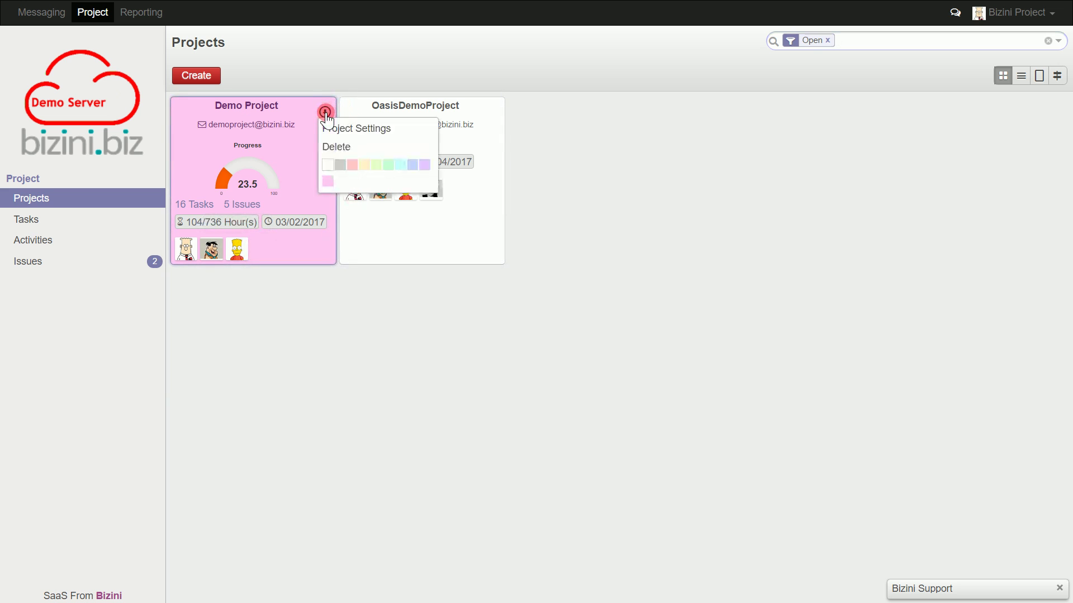
pyautogui.click(348, 128)
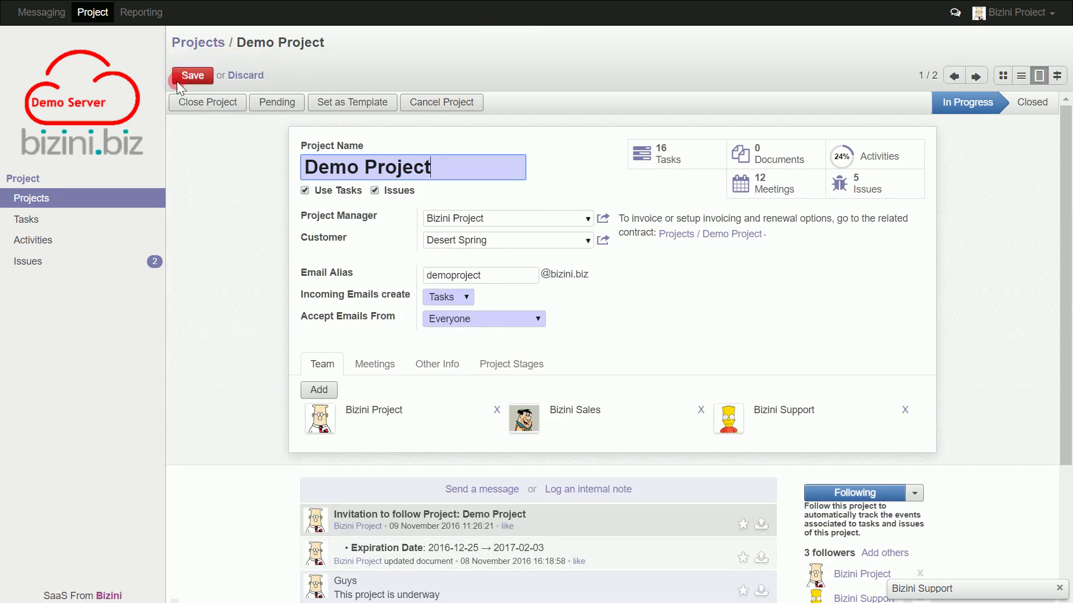
pyautogui.click(250, 73)
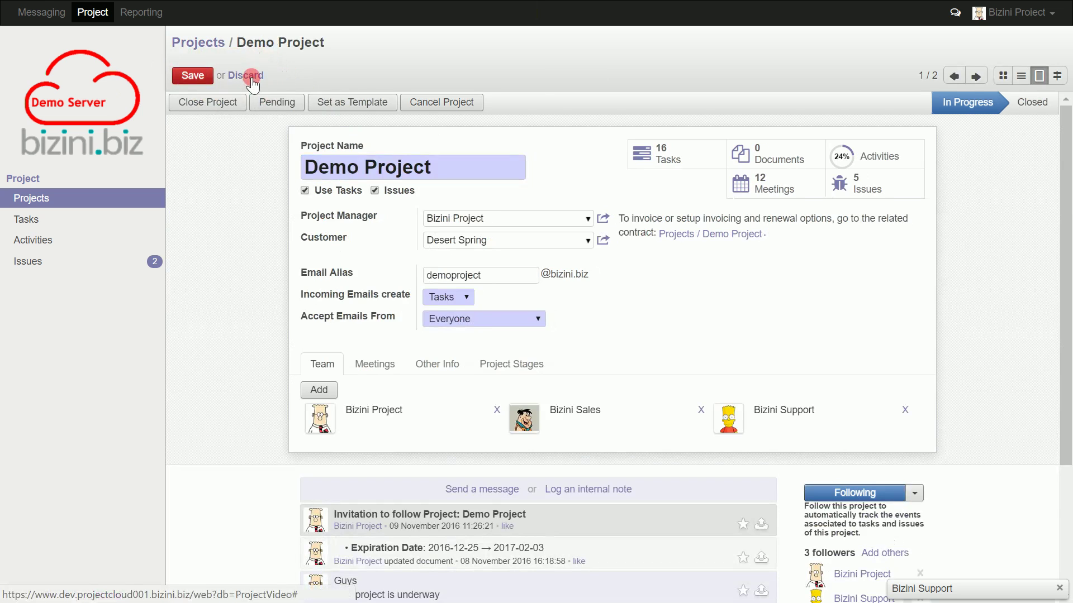
pyautogui.click(44, 200)
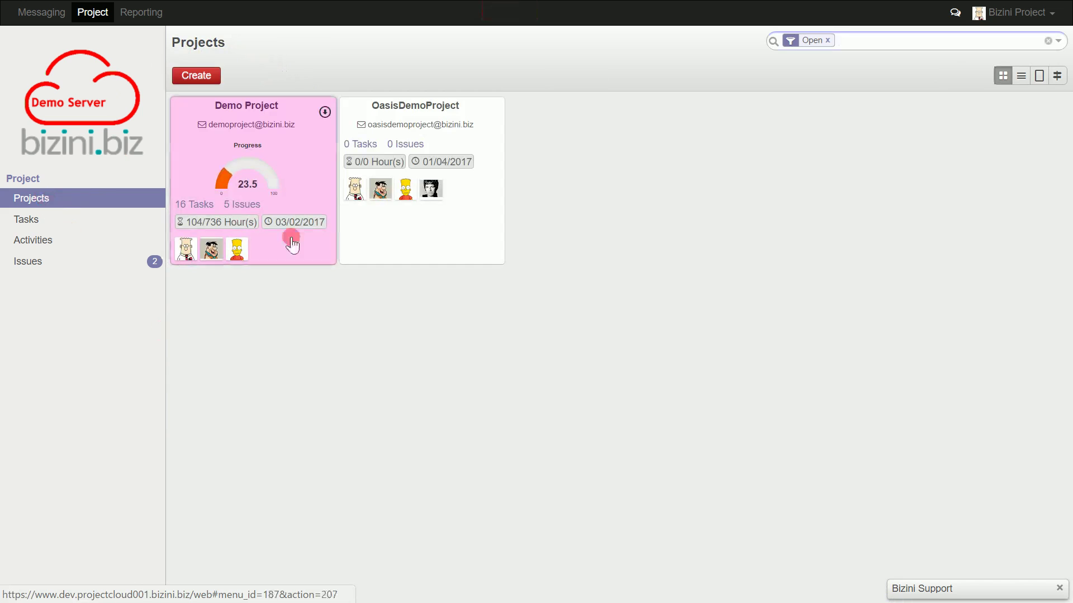
# Step: Set the Demo Project card's colour to grey in the projects overview
pyautogui.click(324, 111)
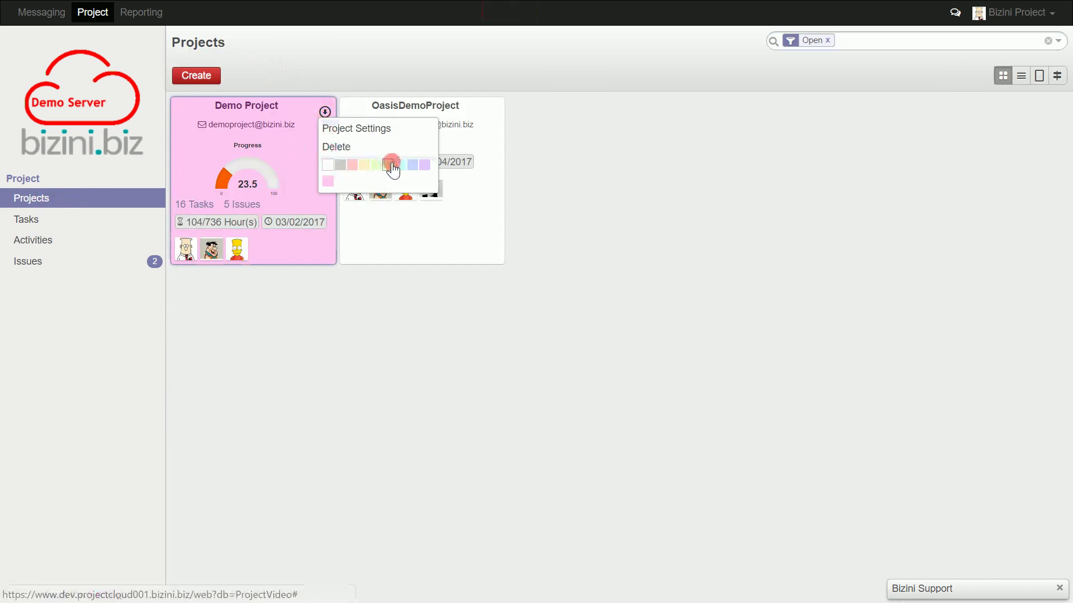
pyautogui.click(341, 165)
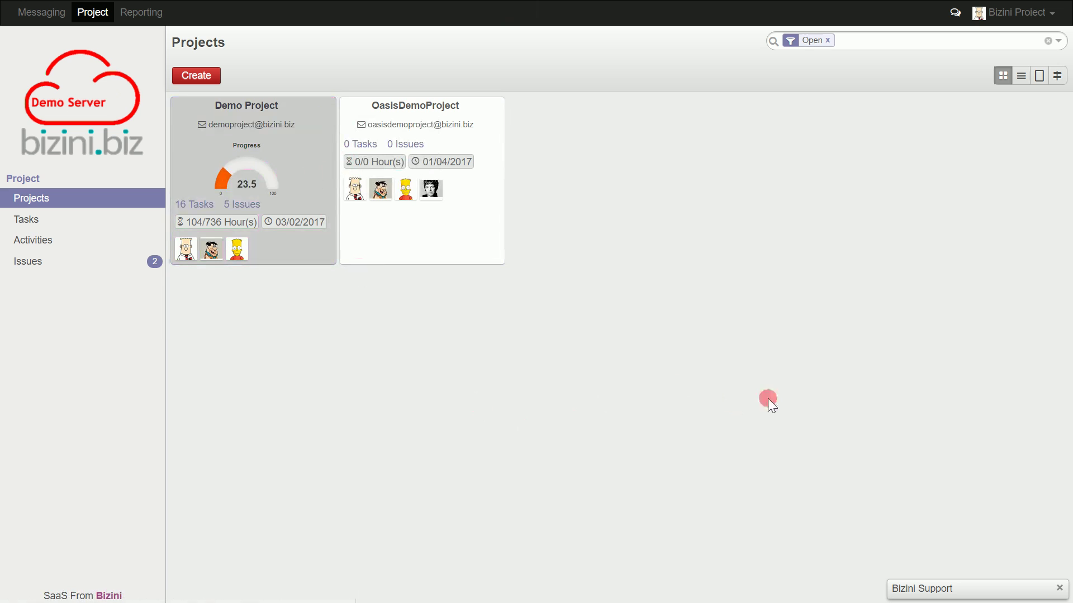
# Step: View the projects as a list and as a Gantt chart with the time scale set to Year
pyautogui.click(1019, 77)
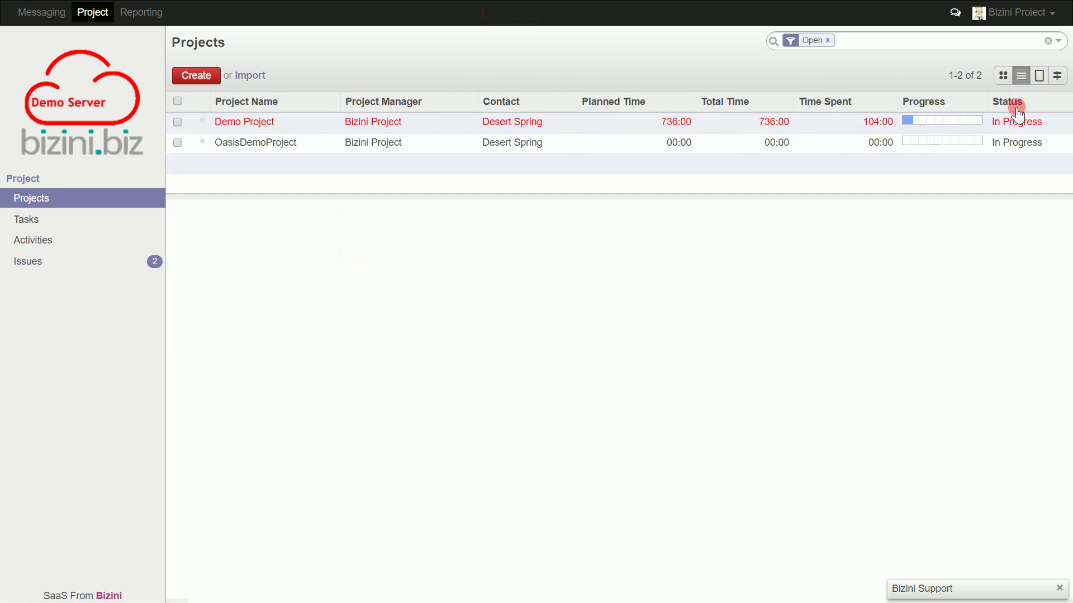
pyautogui.click(1060, 86)
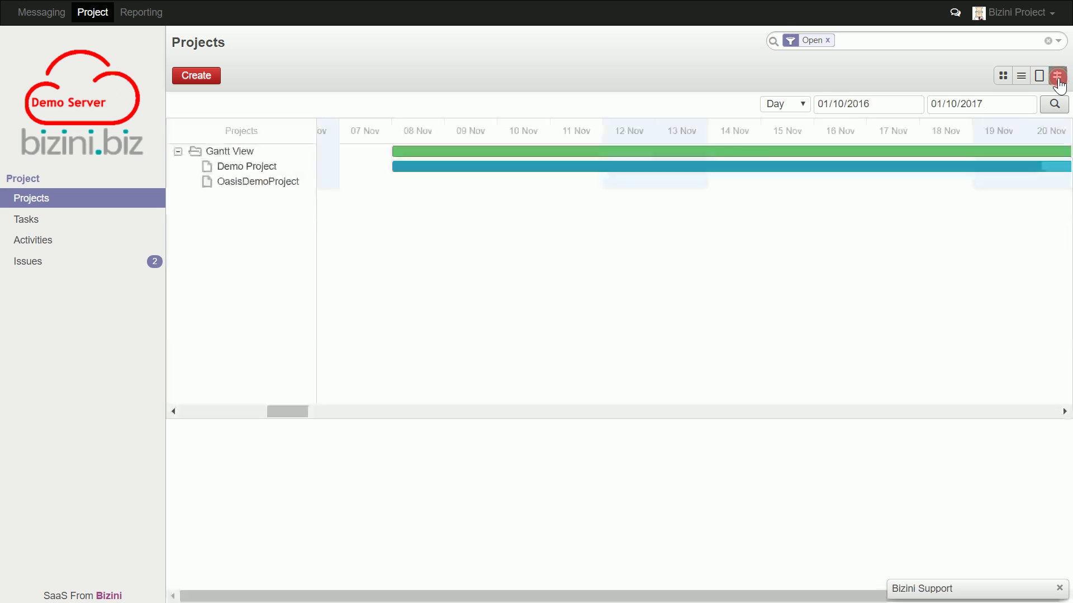
pyautogui.click(803, 106)
pyautogui.click(780, 147)
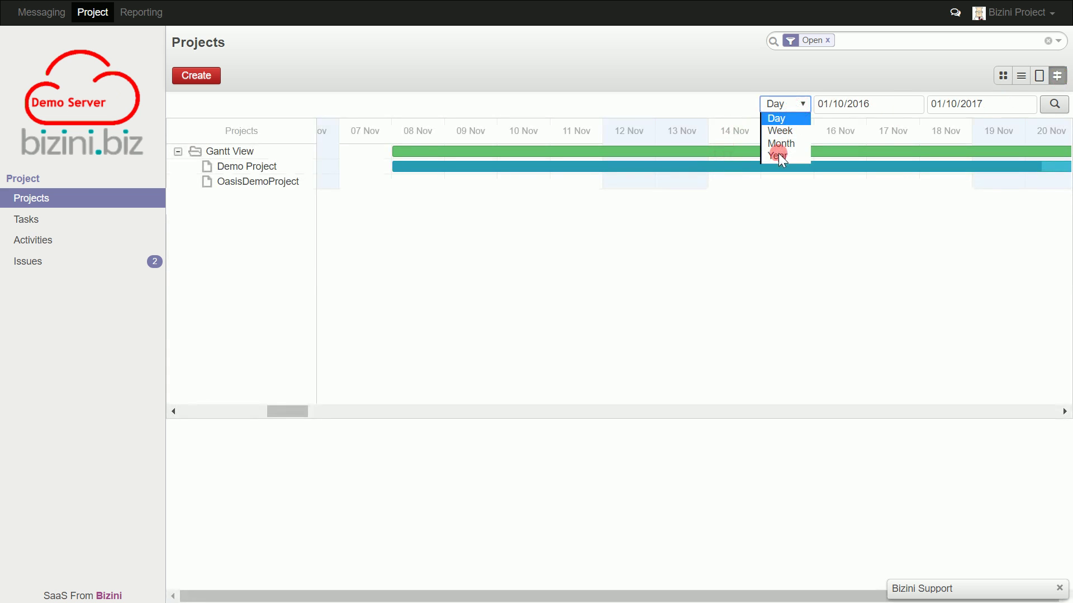
pyautogui.click(778, 153)
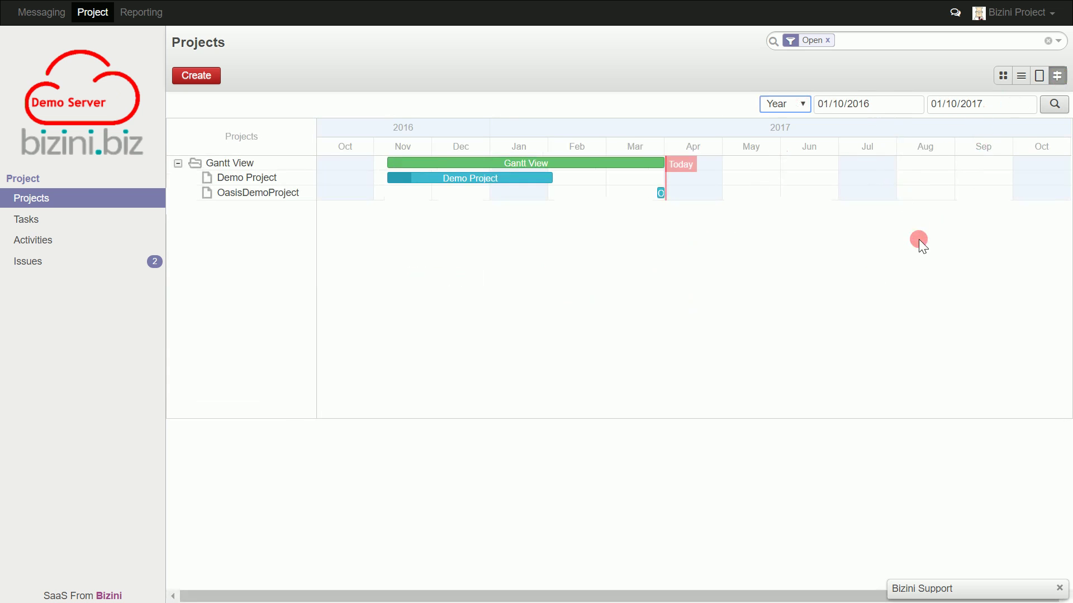
# Step: Show the Demo Project's form, check its additional actions, and browse between the project records back to Demo Project
pyautogui.click(1040, 78)
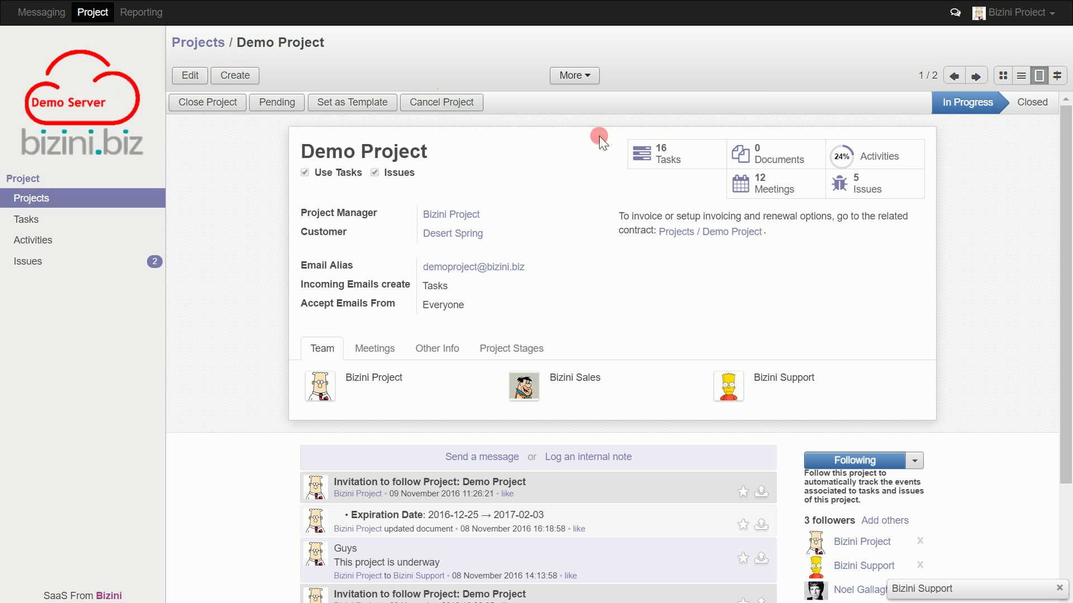
pyautogui.click(592, 76)
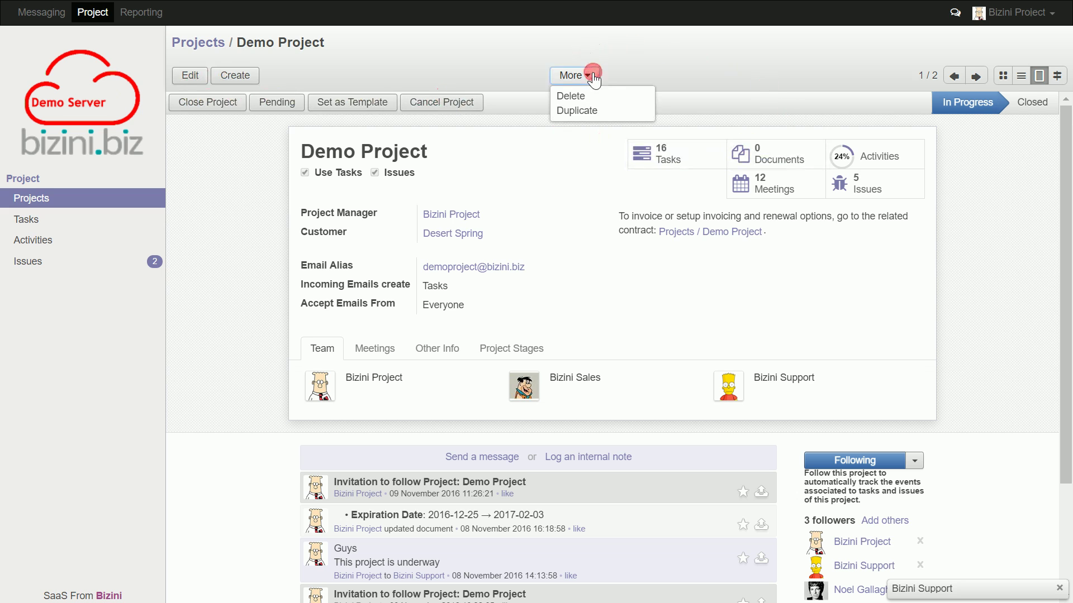
pyautogui.click(592, 76)
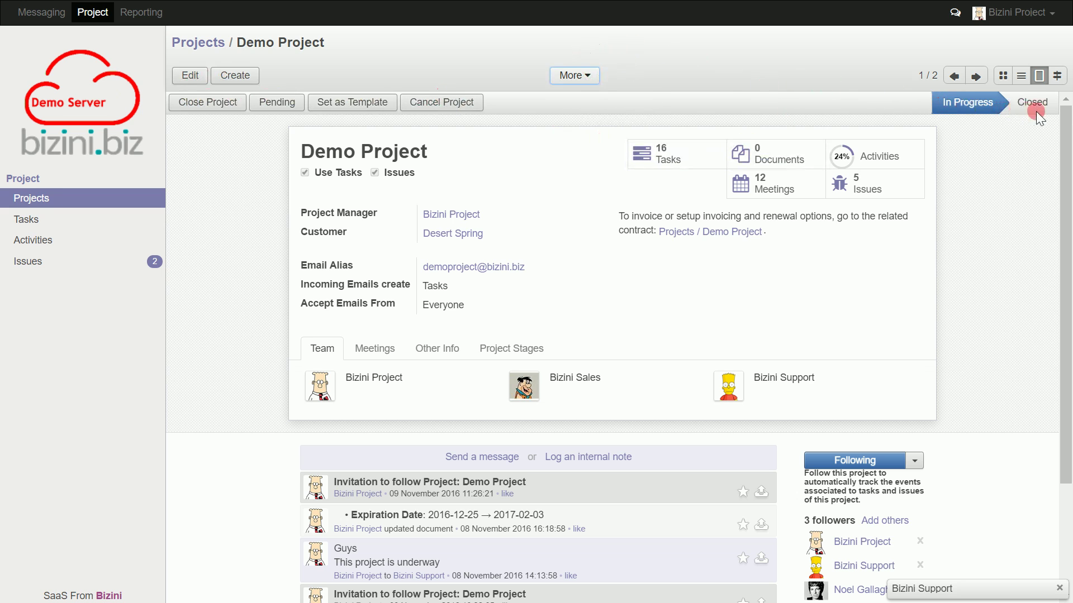
pyautogui.click(951, 81)
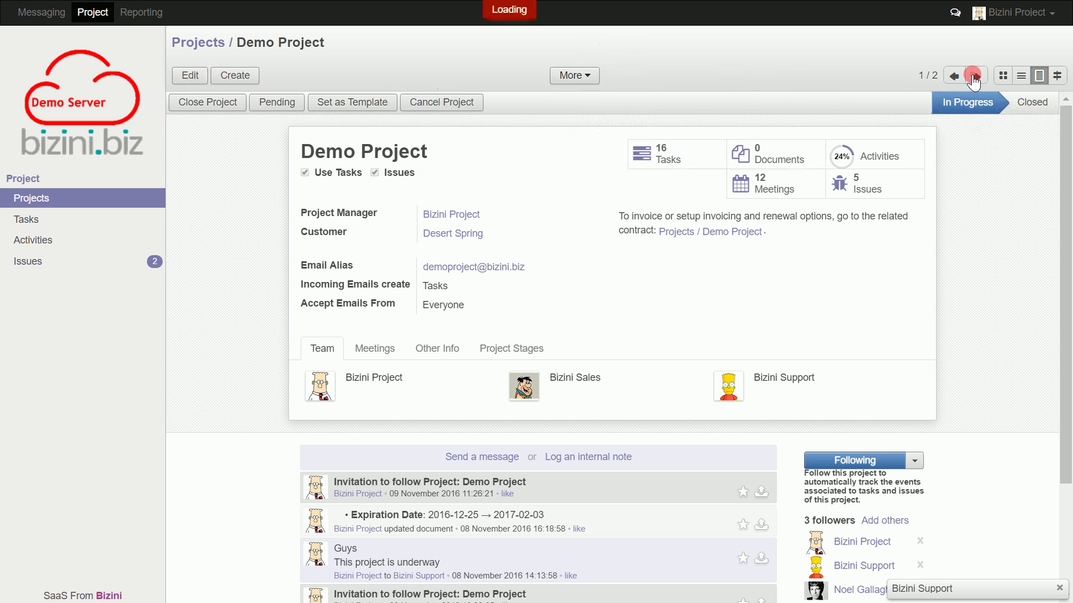
pyautogui.click(958, 78)
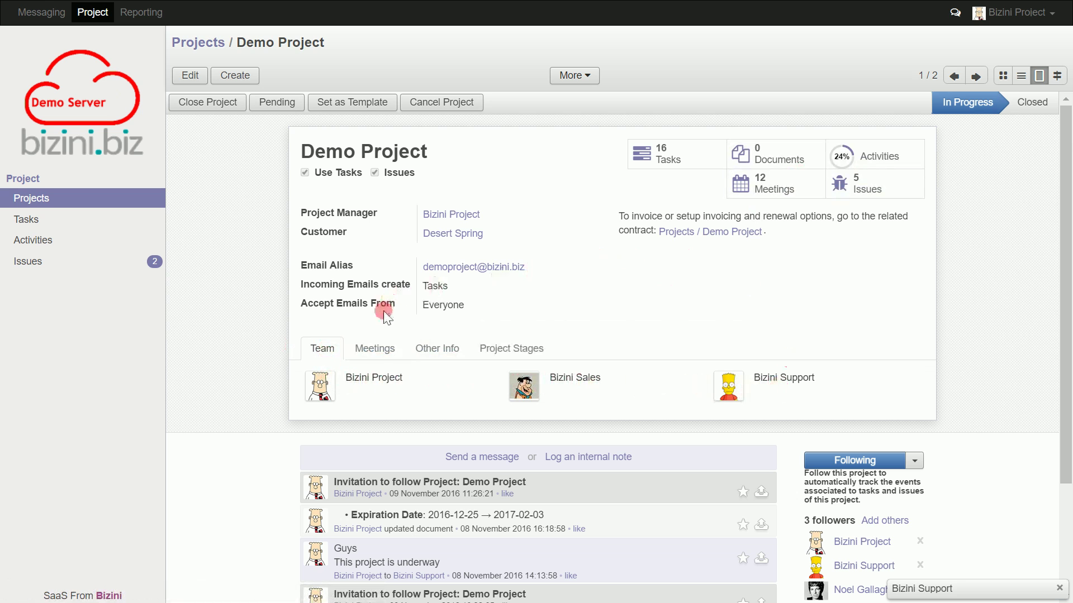
# Step: Review the Demo Project's meetings, other info and project stages, and return to its team members
pyautogui.click(373, 348)
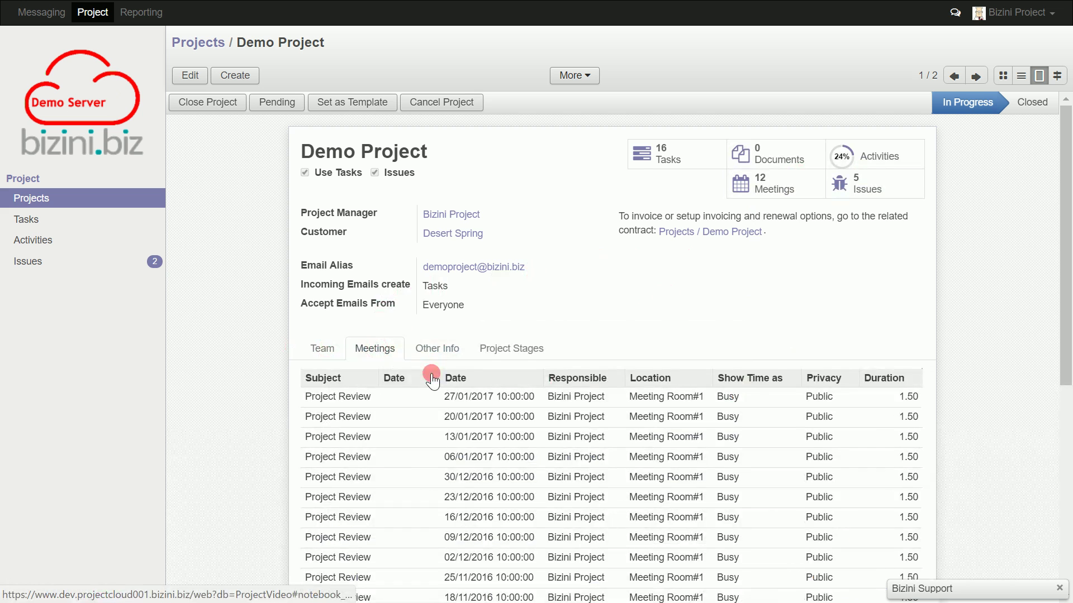
pyautogui.scroll(-3, 429, 372)
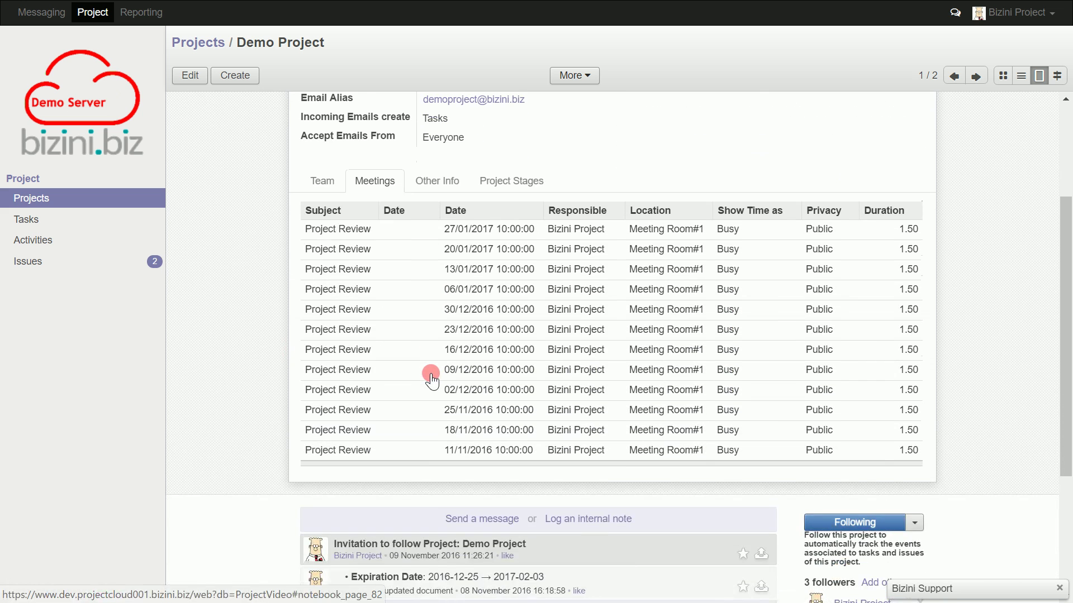
pyautogui.click(446, 184)
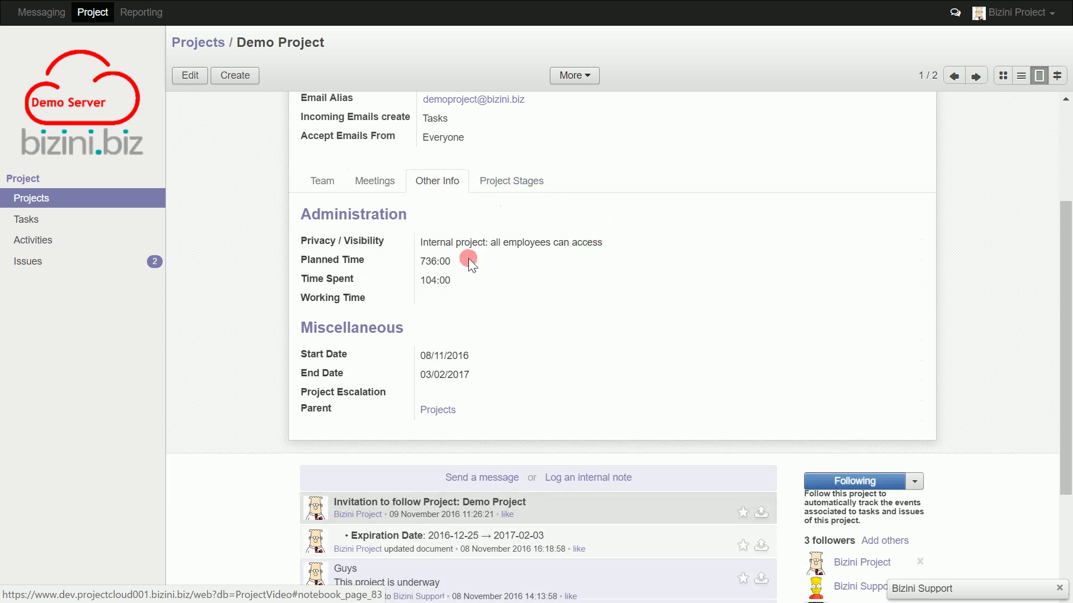
pyautogui.scroll(-2, 469, 258)
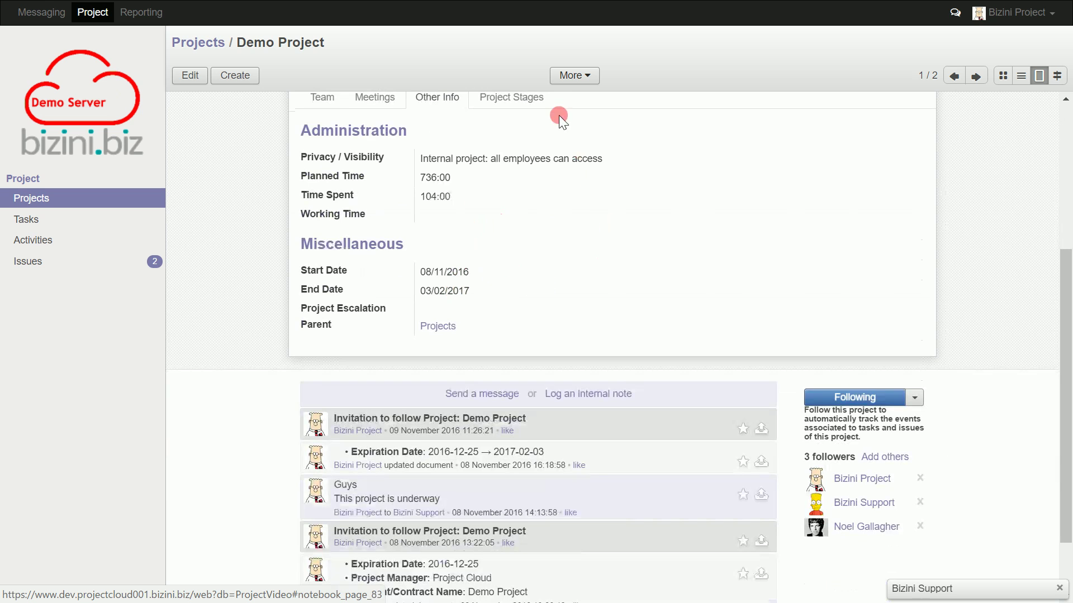
pyautogui.click(536, 99)
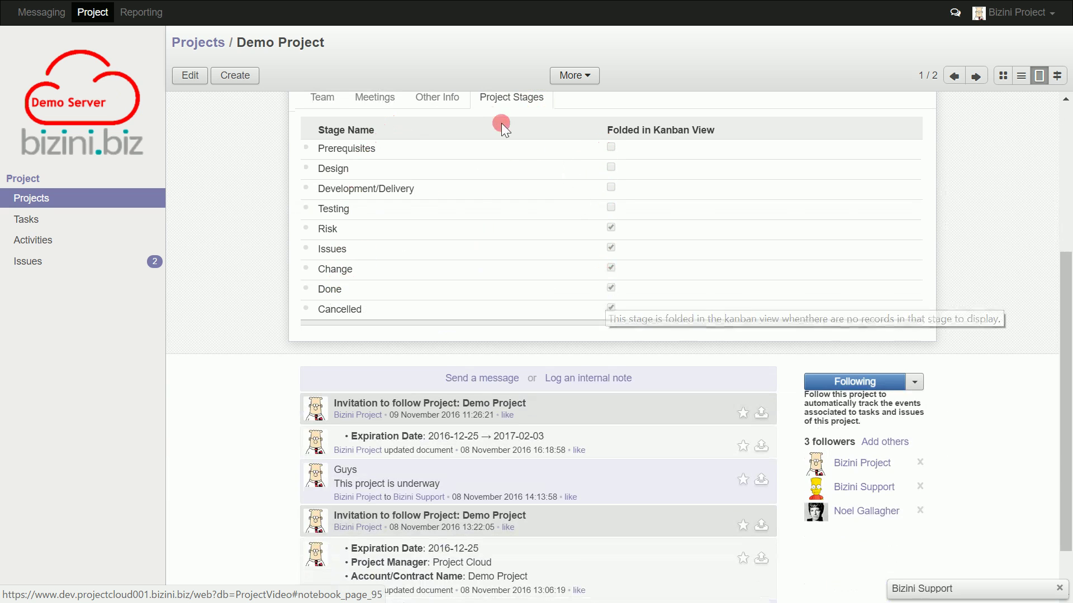
pyautogui.click(326, 98)
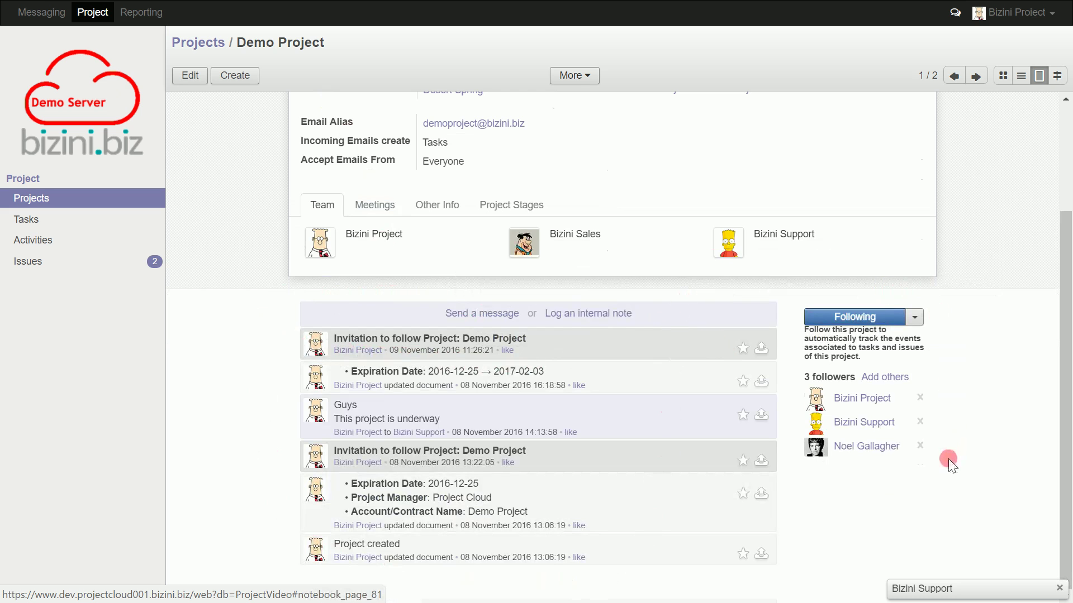
# Step: Check which task and issue events are followed for the Demo Project, leaving the subscription options as they are
pyautogui.click(916, 319)
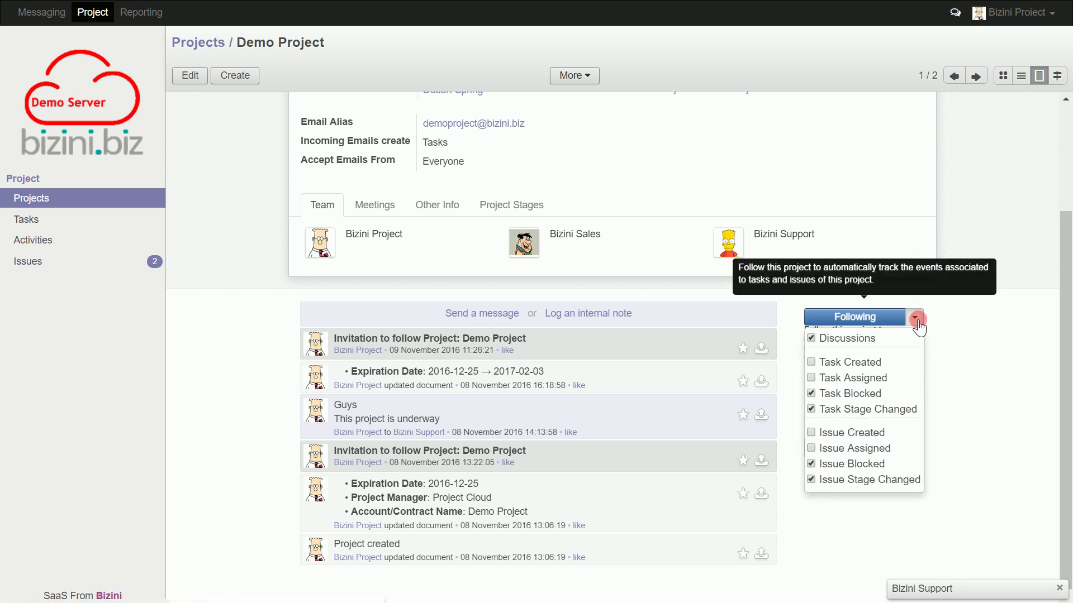
pyautogui.click(916, 320)
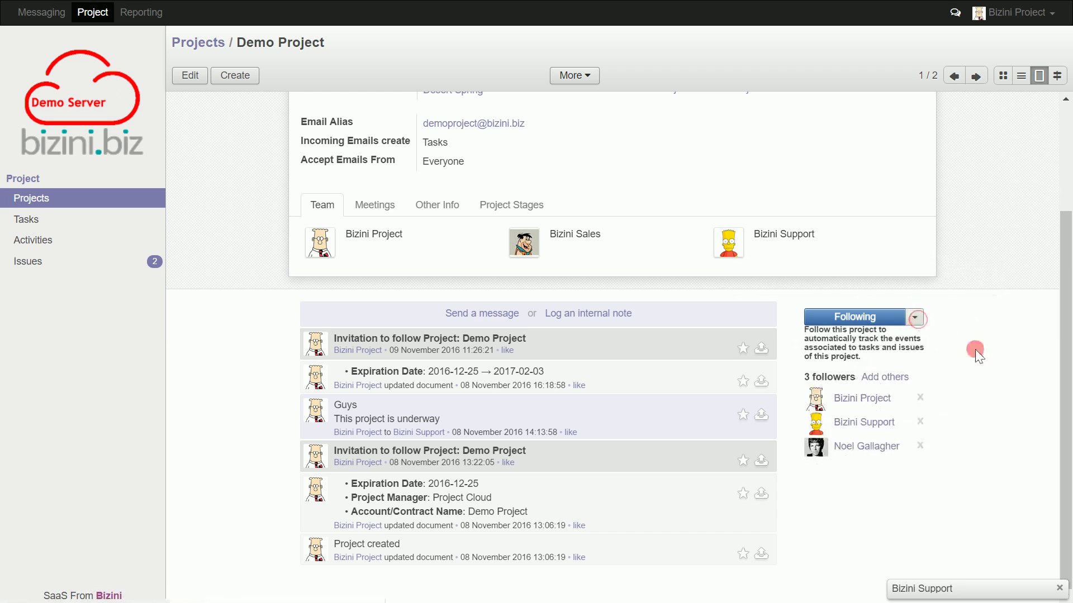
pyautogui.scroll(3, 988, 360)
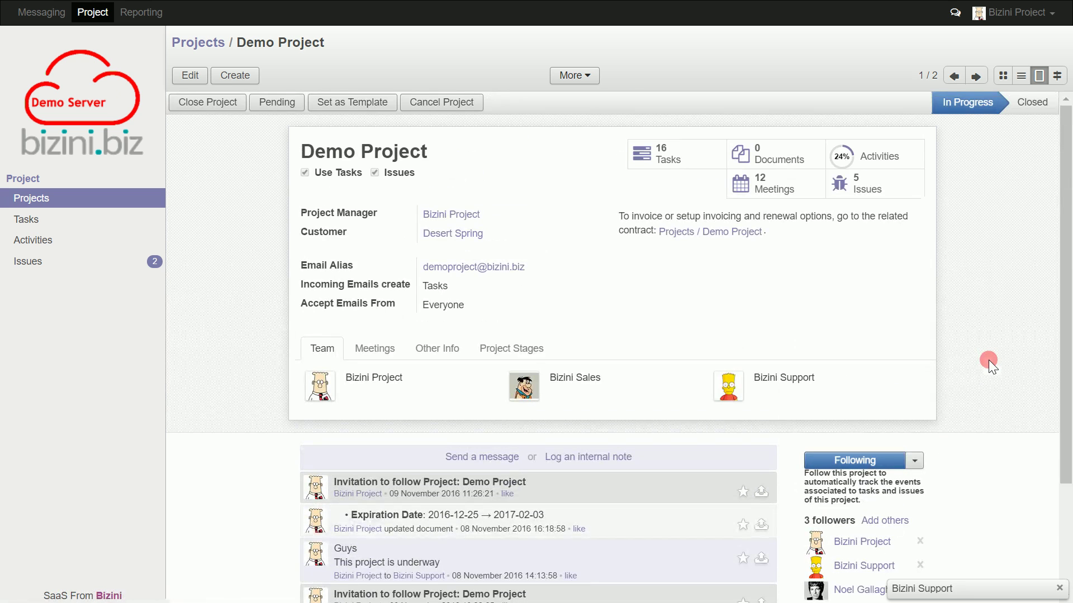
# Step: View the chat user list and the Bizini Support conversation, and collapse both again
pyautogui.click(953, 13)
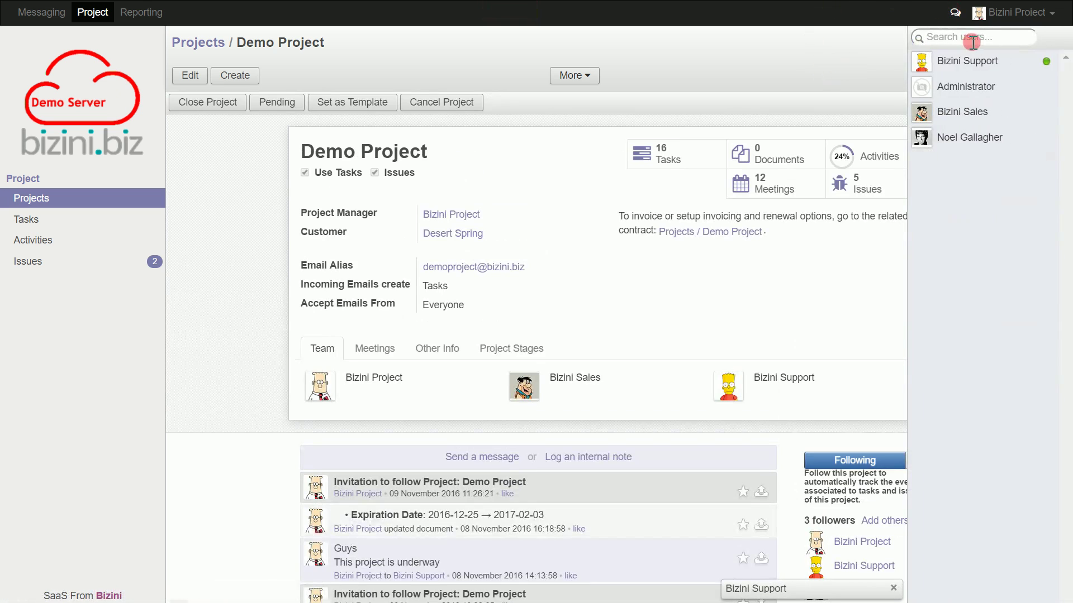
pyautogui.click(975, 137)
pyautogui.click(969, 61)
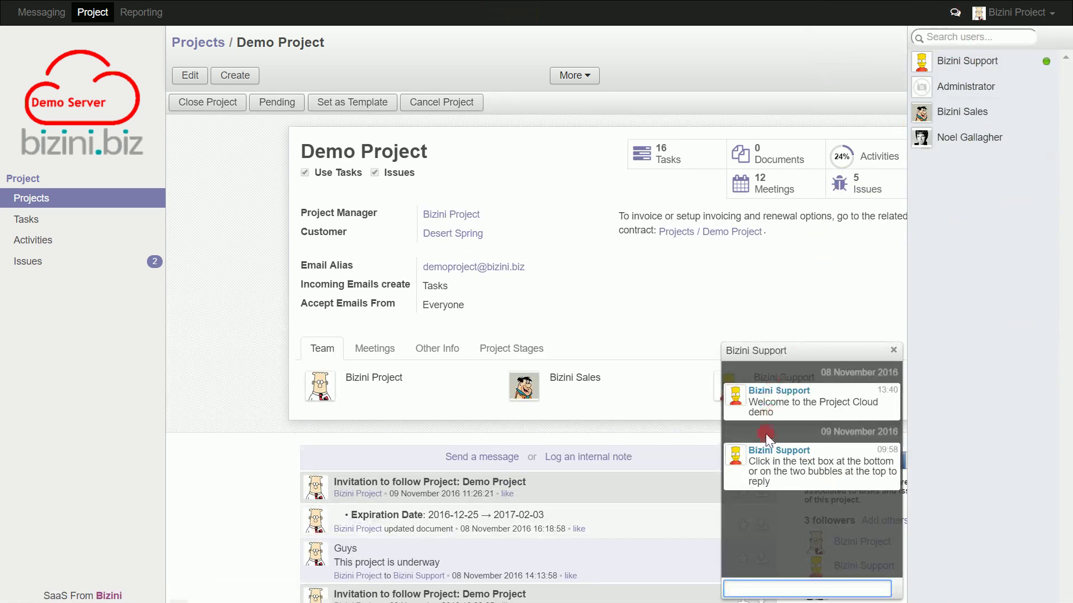
pyautogui.click(728, 586)
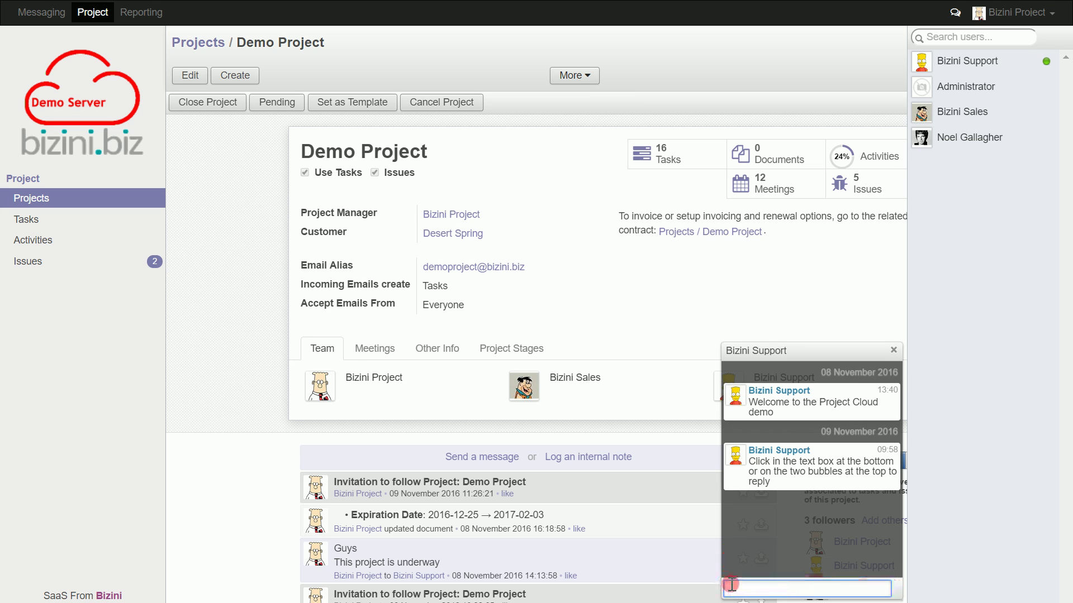
pyautogui.click(831, 351)
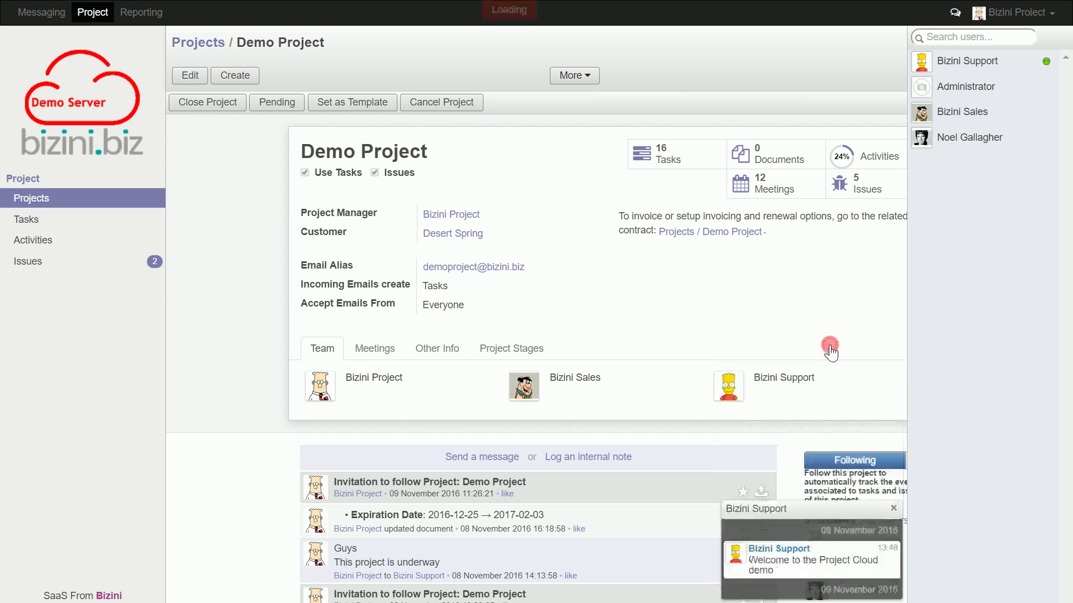
pyautogui.click(957, 13)
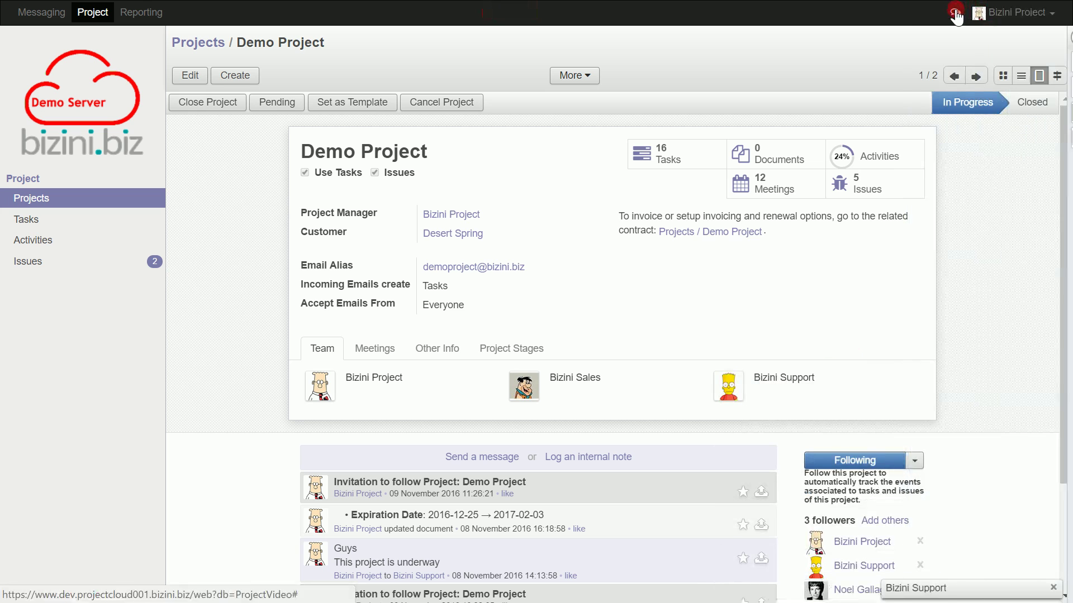
pyautogui.click(981, 349)
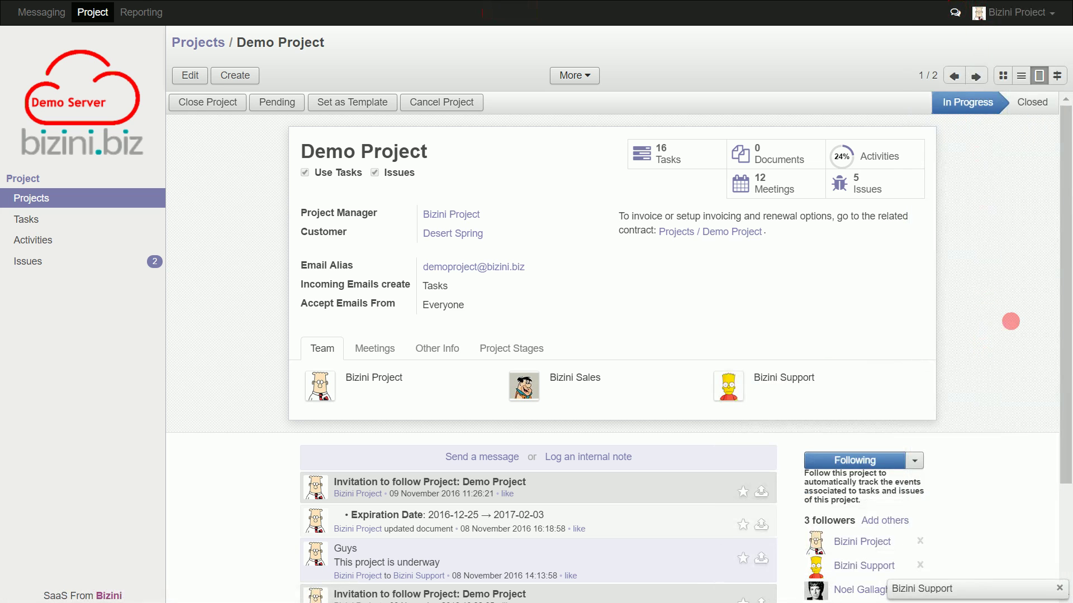
# Step: Open the Demo Project's task board from its form, and again from its card in the projects overview
pyautogui.click(669, 161)
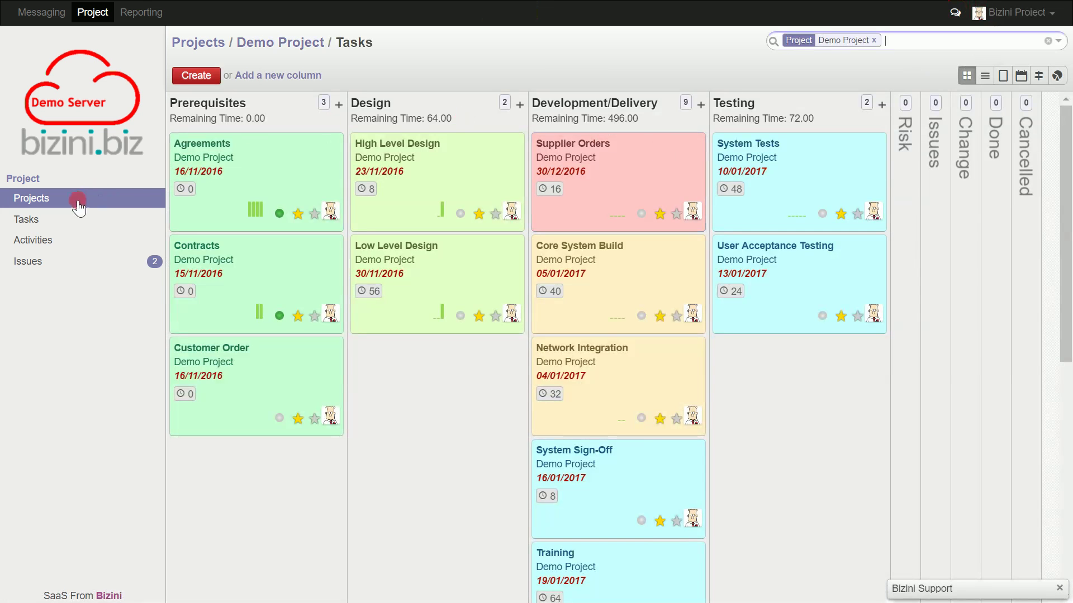
pyautogui.click(40, 200)
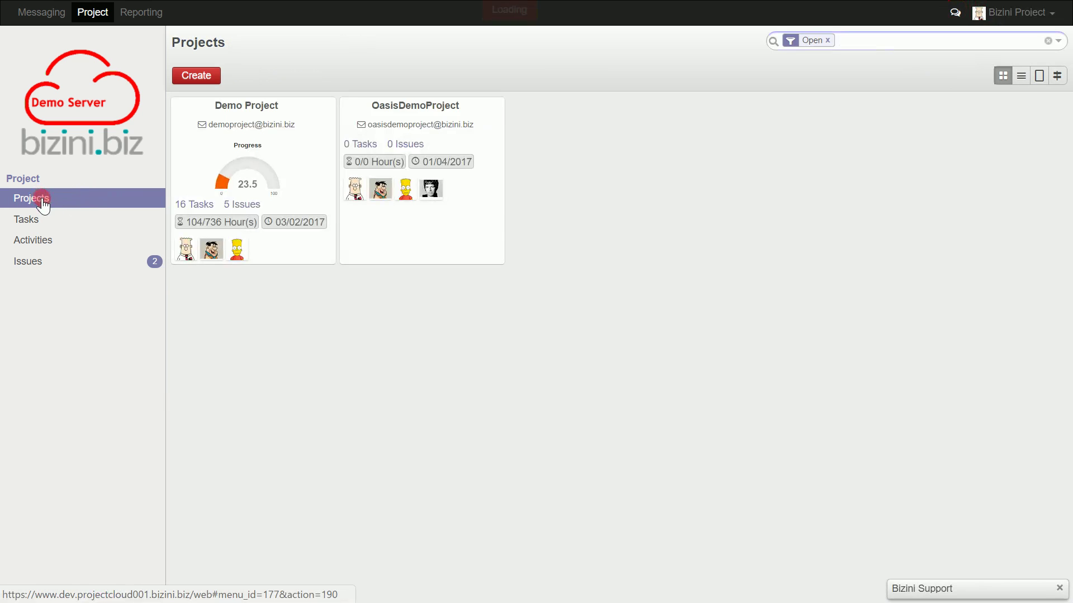
pyautogui.click(199, 204)
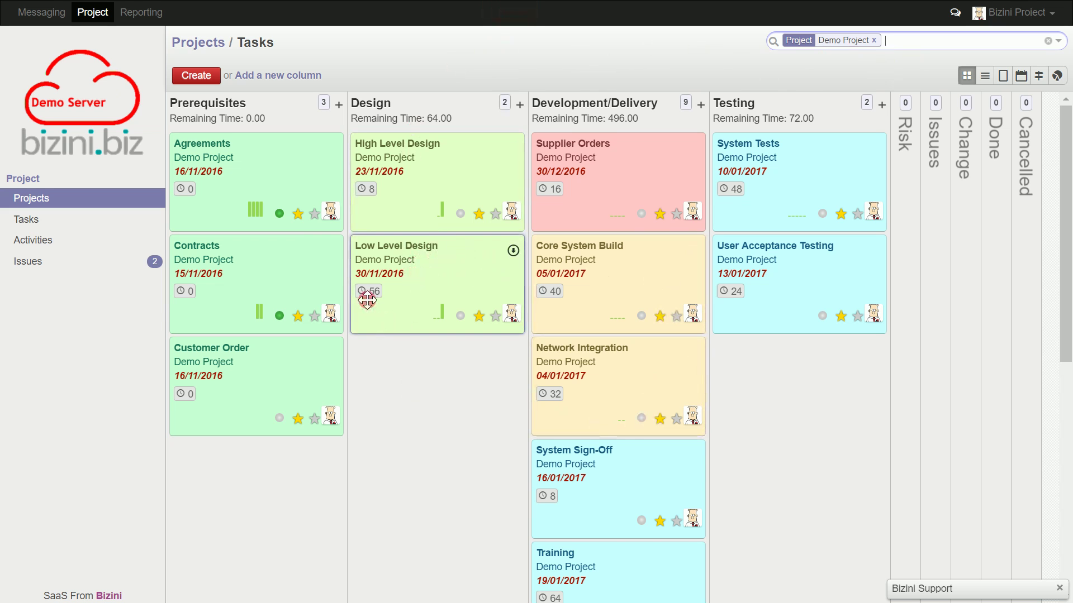
# Step: Check the options available on the Low Level Design card, and view the Demo Project's tasks as a list
pyautogui.moveTo(440, 311)
pyautogui.click(513, 250)
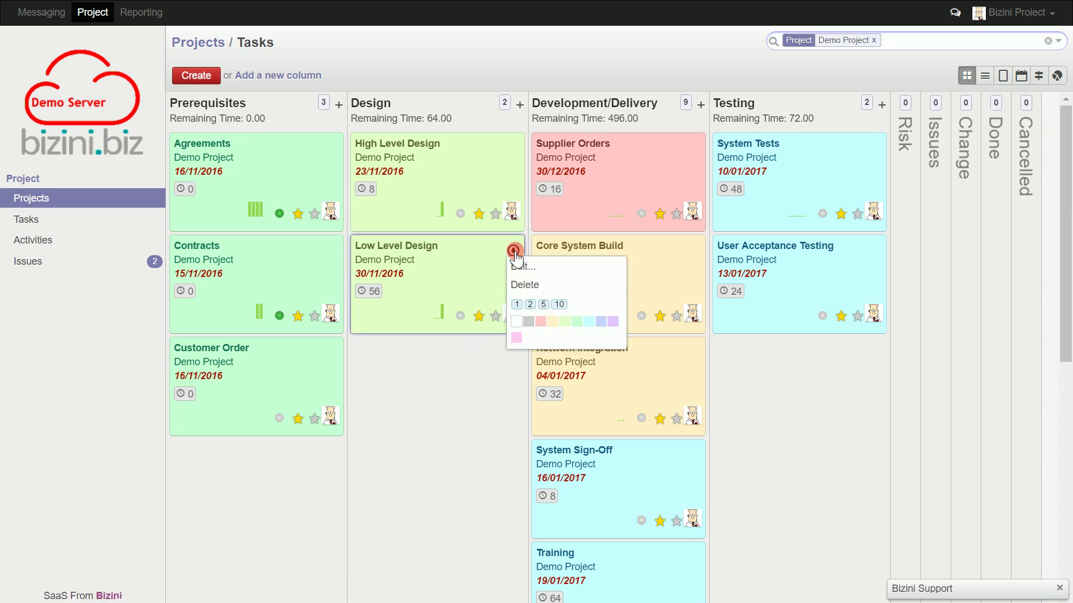
pyautogui.click(532, 268)
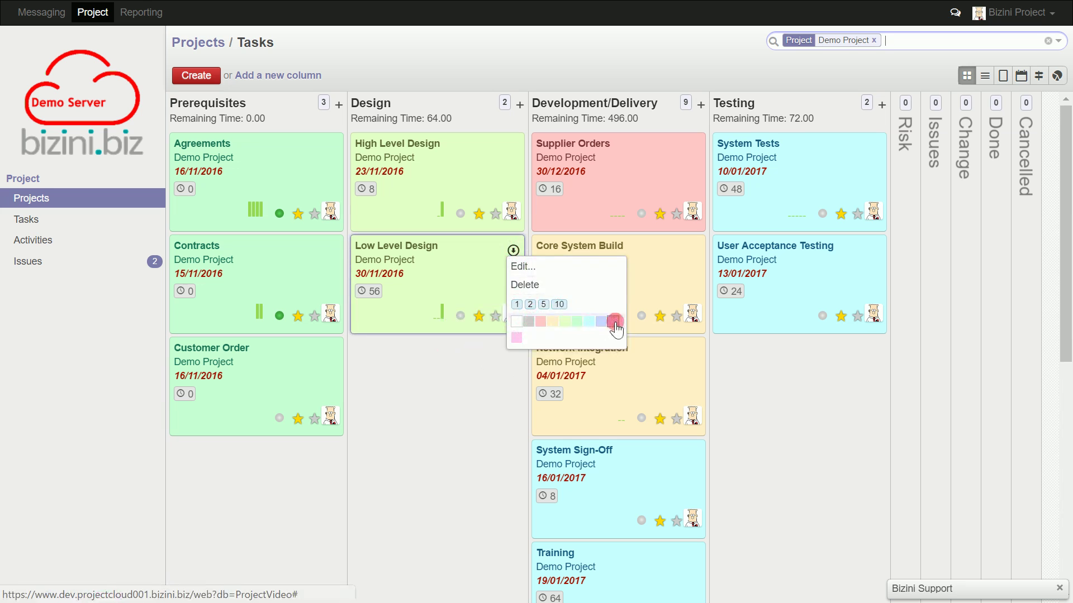
pyautogui.click(463, 411)
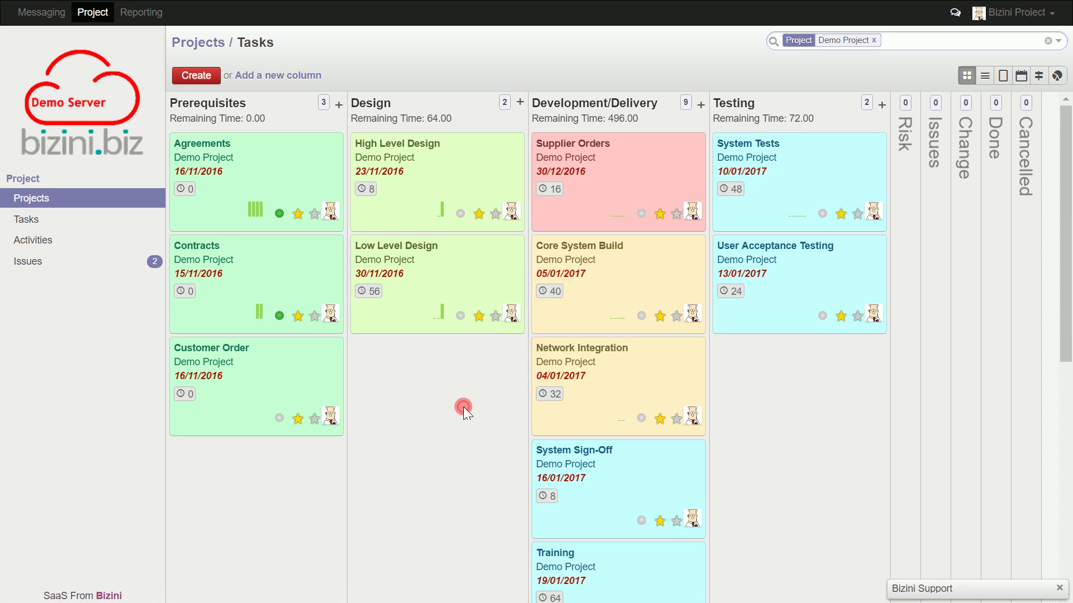
pyautogui.click(985, 78)
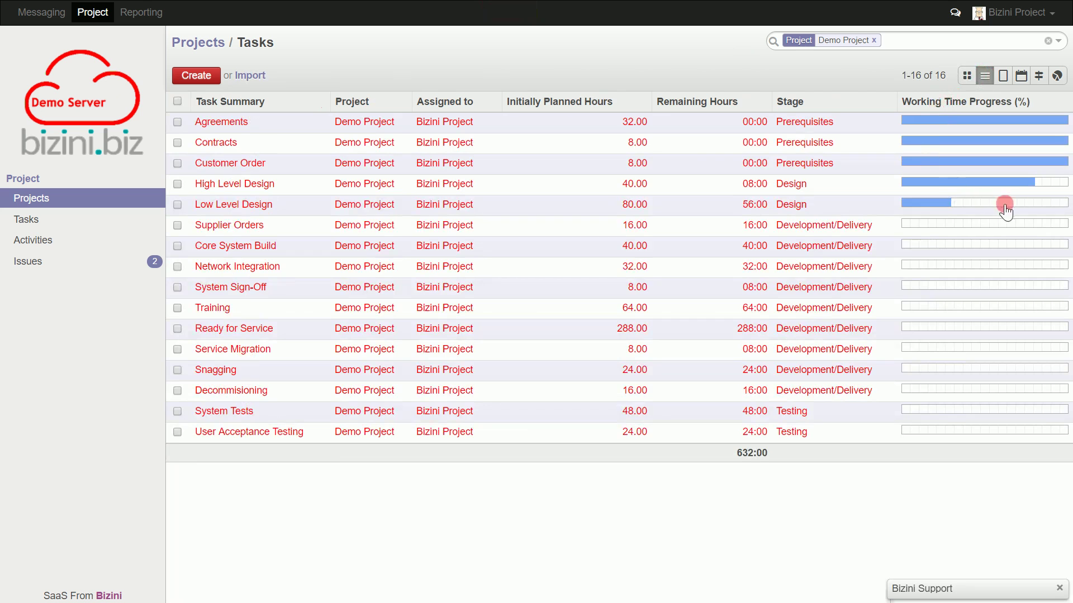
# Step: Show the task analysis as a pivot table grouped by project, stage and task
pyautogui.click(1060, 76)
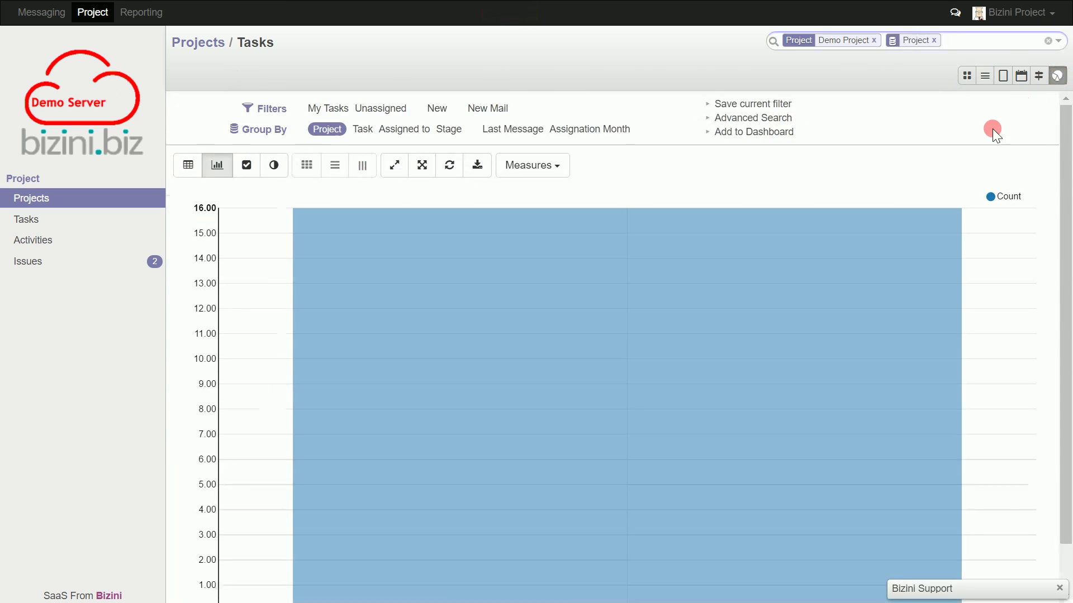
pyautogui.moveTo(374, 253)
pyautogui.click(188, 166)
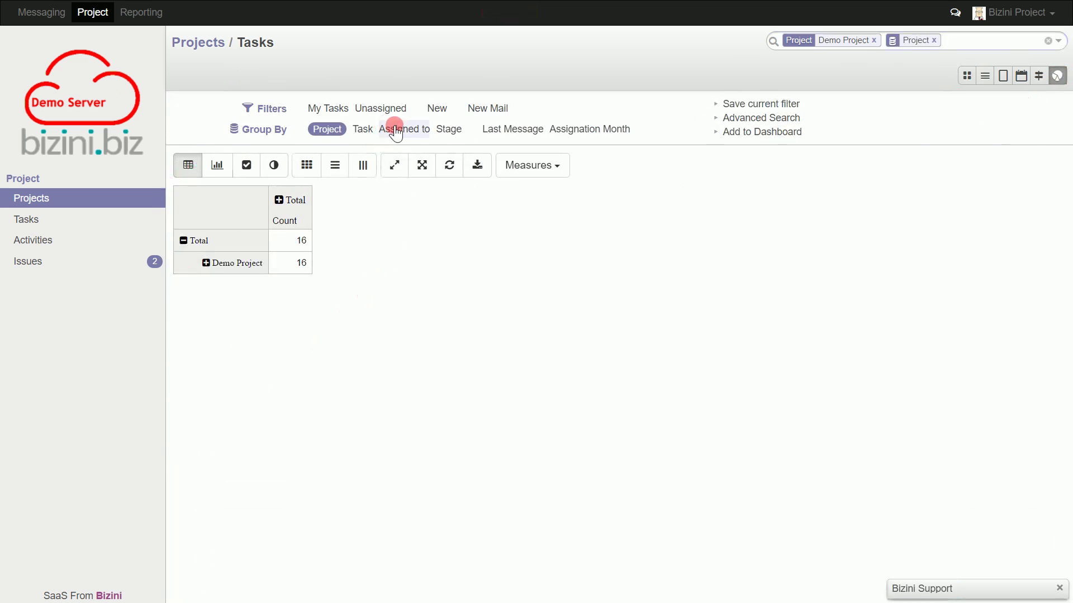
pyautogui.click(445, 130)
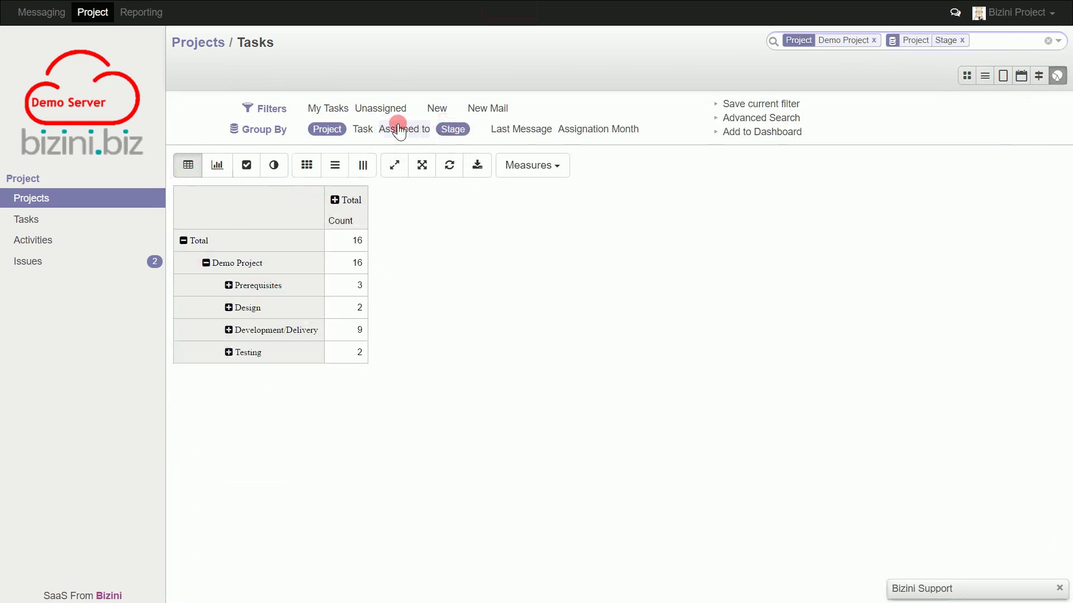
pyautogui.click(366, 130)
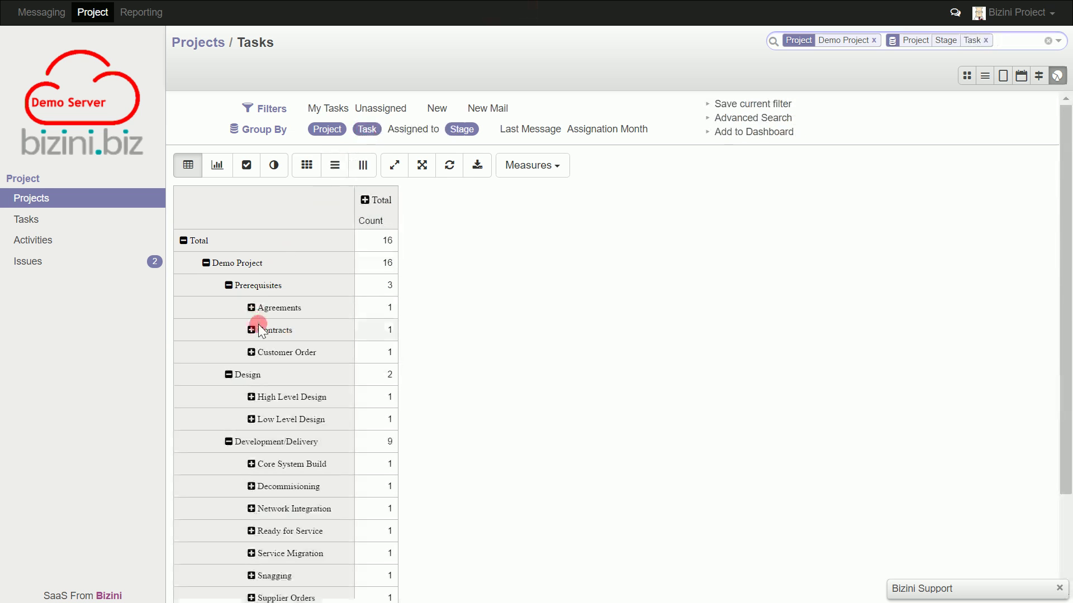
# Step: Break down the Customer Order row of the pivot table by deadline day
pyautogui.click(275, 353)
pyautogui.scroll(-3, 277, 360)
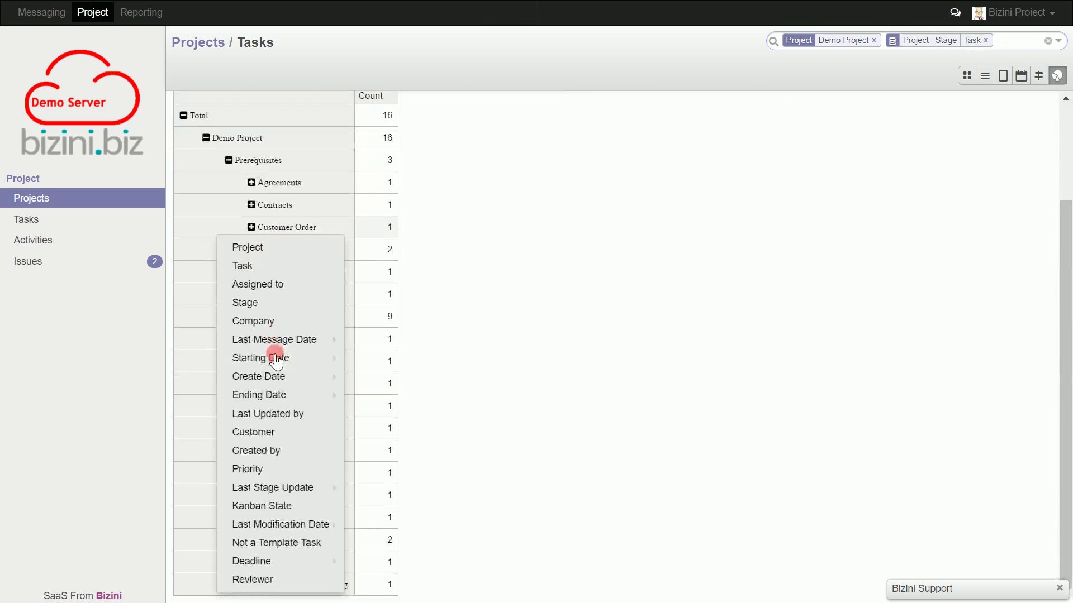
pyautogui.moveTo(288, 566)
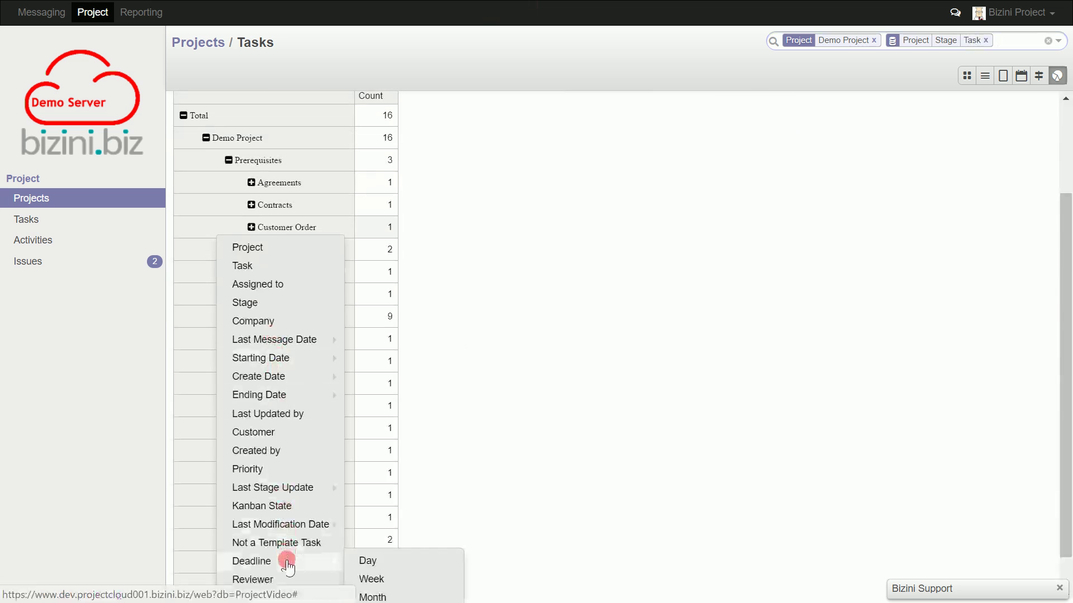
pyautogui.click(368, 562)
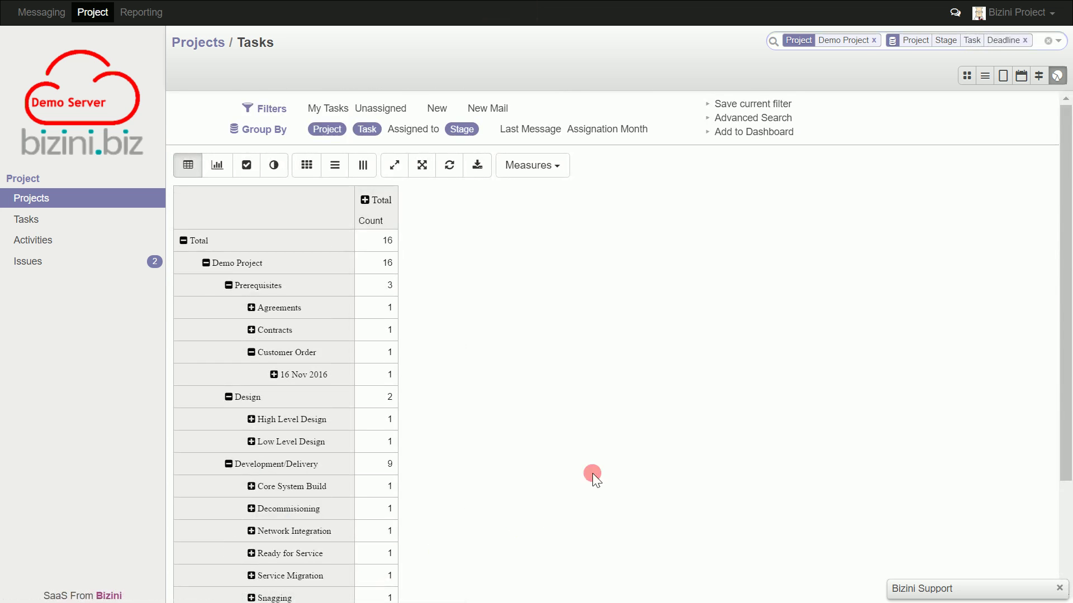
# Step: Apply a heatmap across the whole pivot table and export the table as an .xls file
pyautogui.click(305, 168)
pyautogui.scroll(-2, 511, 332)
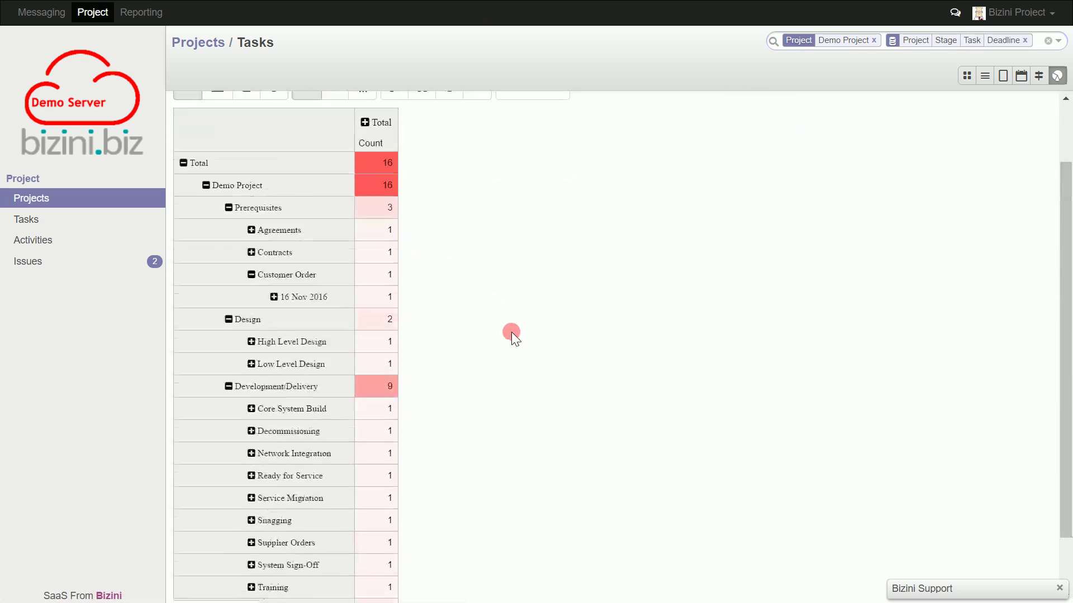
pyautogui.scroll(2, 511, 331)
pyautogui.click(477, 165)
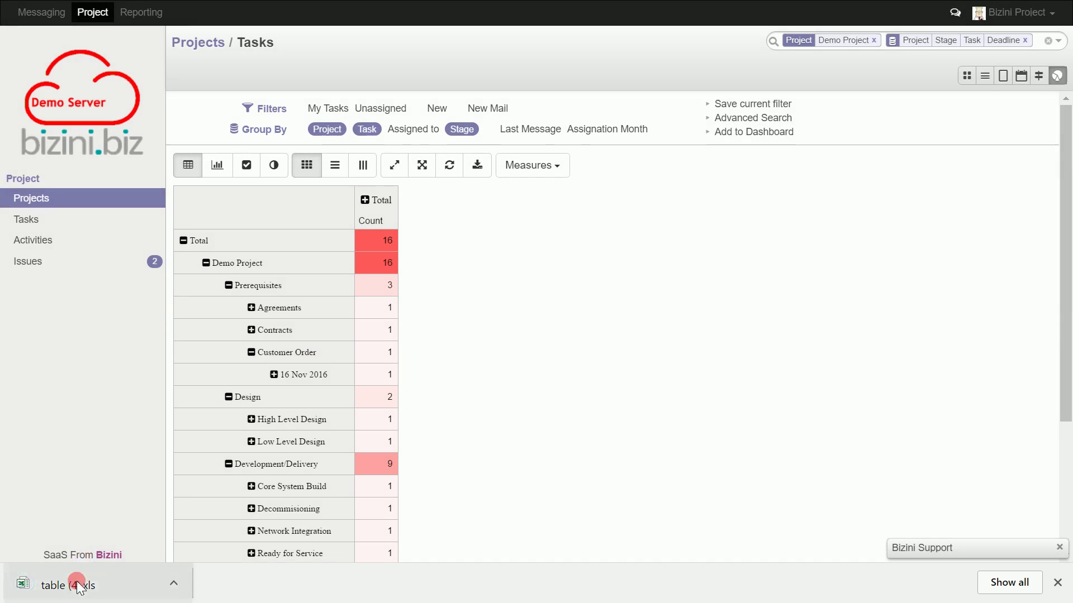
pyautogui.click(1058, 583)
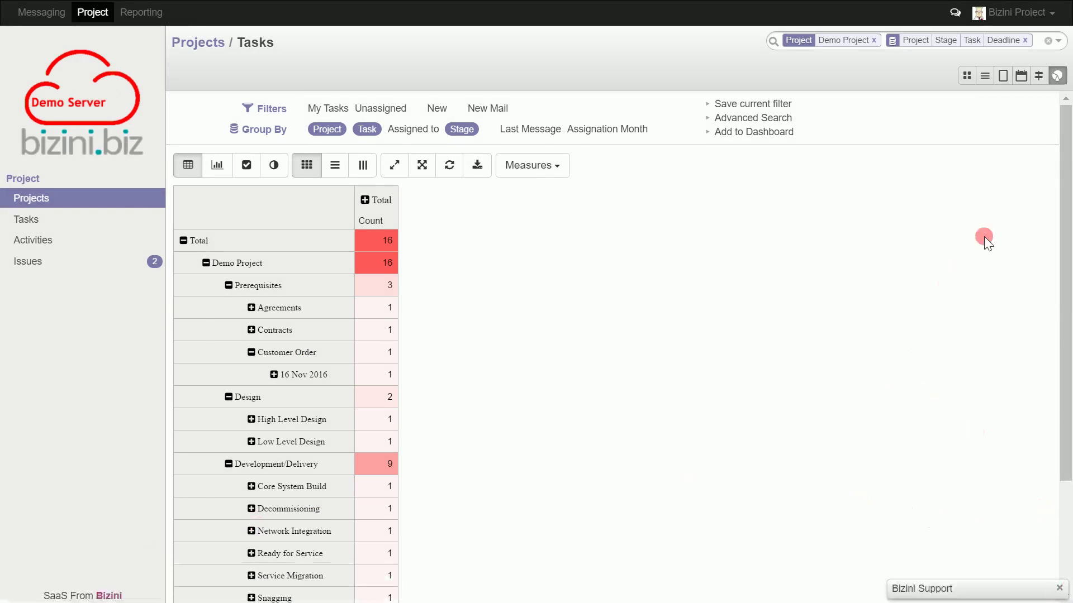
# Step: View the Demo Project's tasks as a Gantt chart with the Year time scale
pyautogui.click(1038, 78)
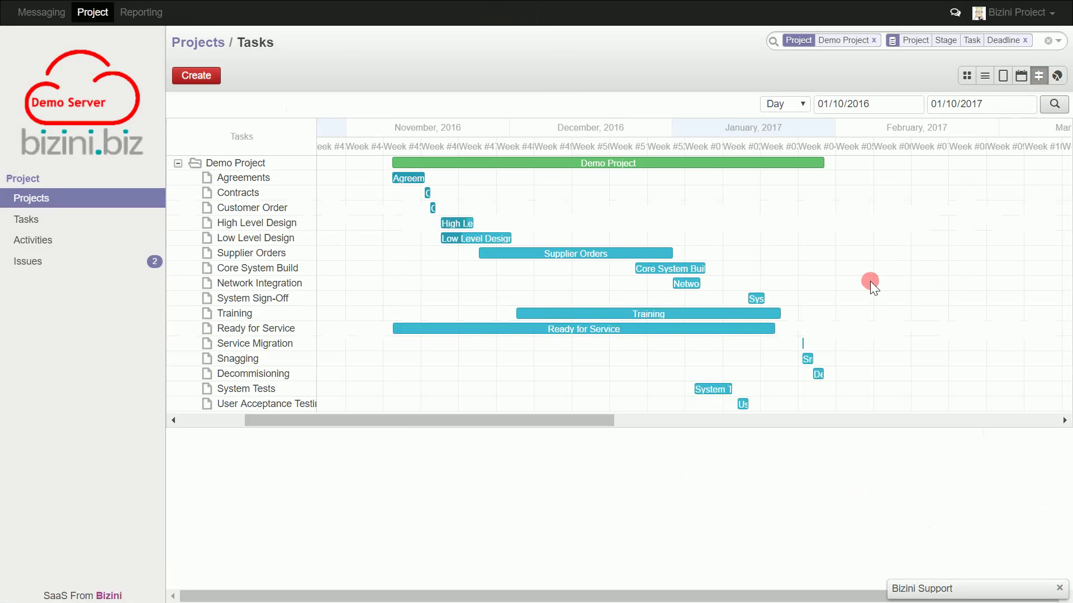
pyautogui.click(803, 104)
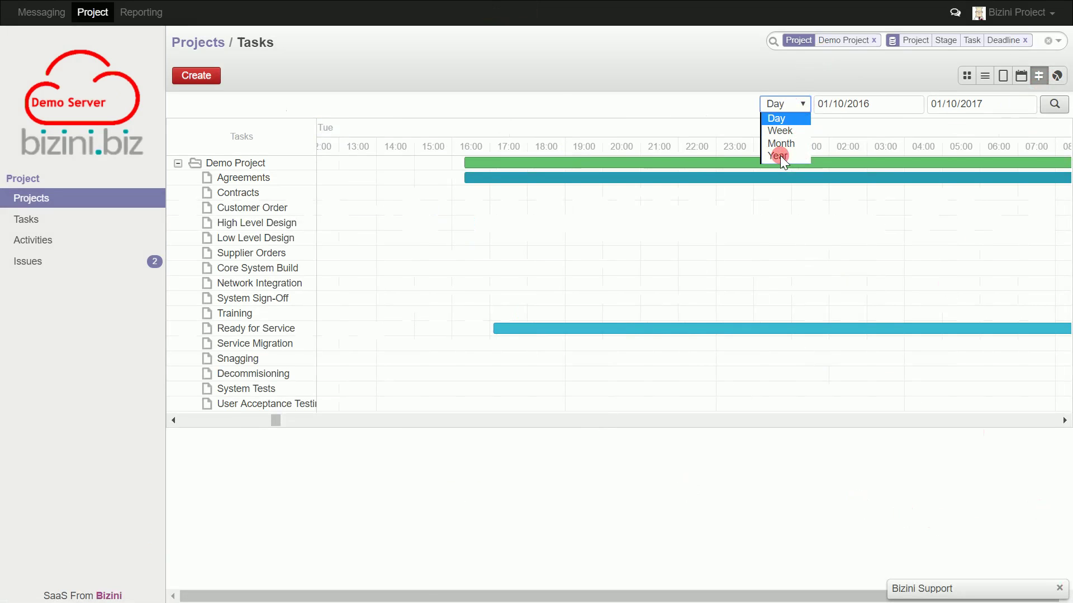
pyautogui.click(780, 156)
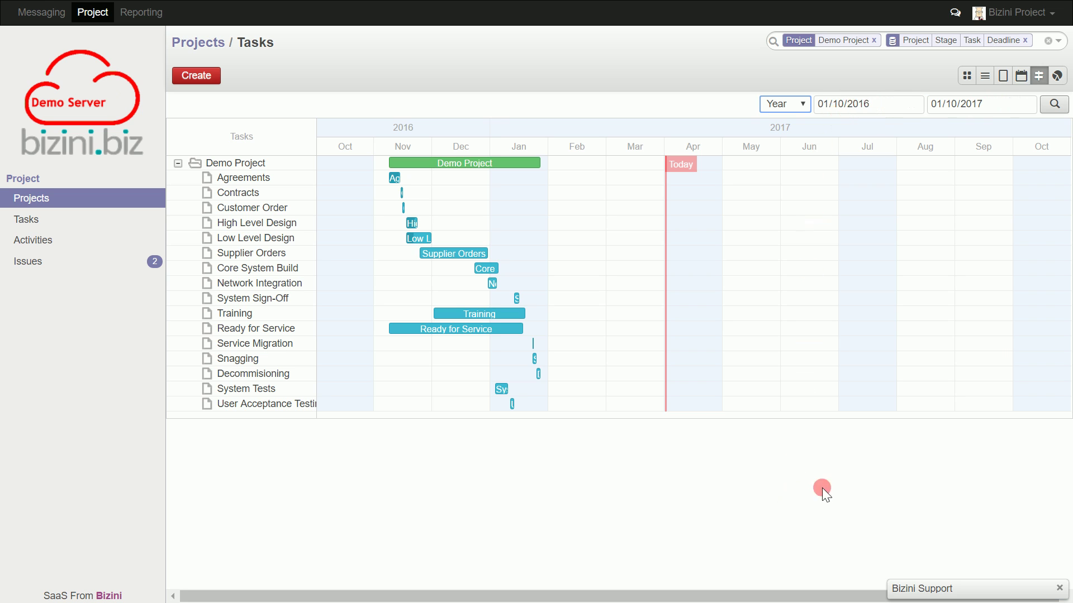
# Step: View the tasks on the January 2017 calendar and remove the project, stage, task and deadline grouping
pyautogui.click(1021, 75)
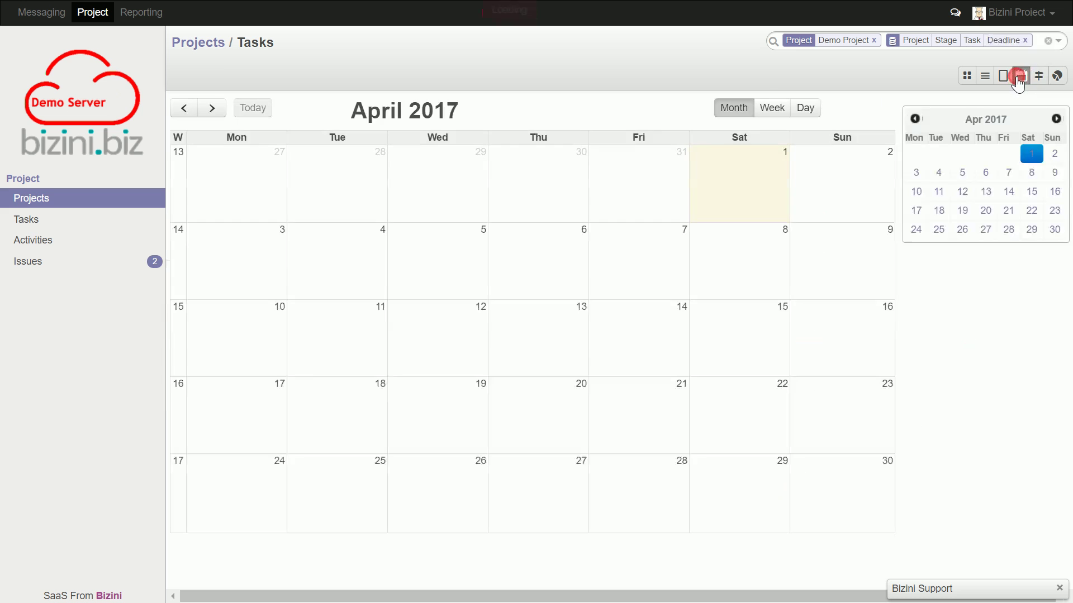
pyautogui.click(182, 109)
pyautogui.click(181, 110)
pyautogui.click(181, 110)
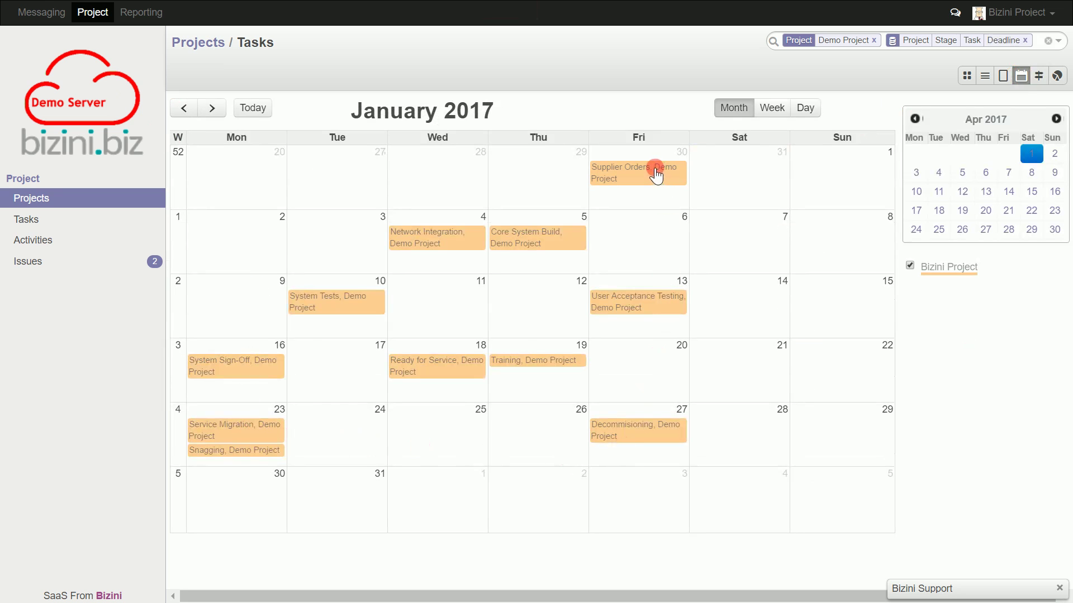
pyautogui.click(1026, 40)
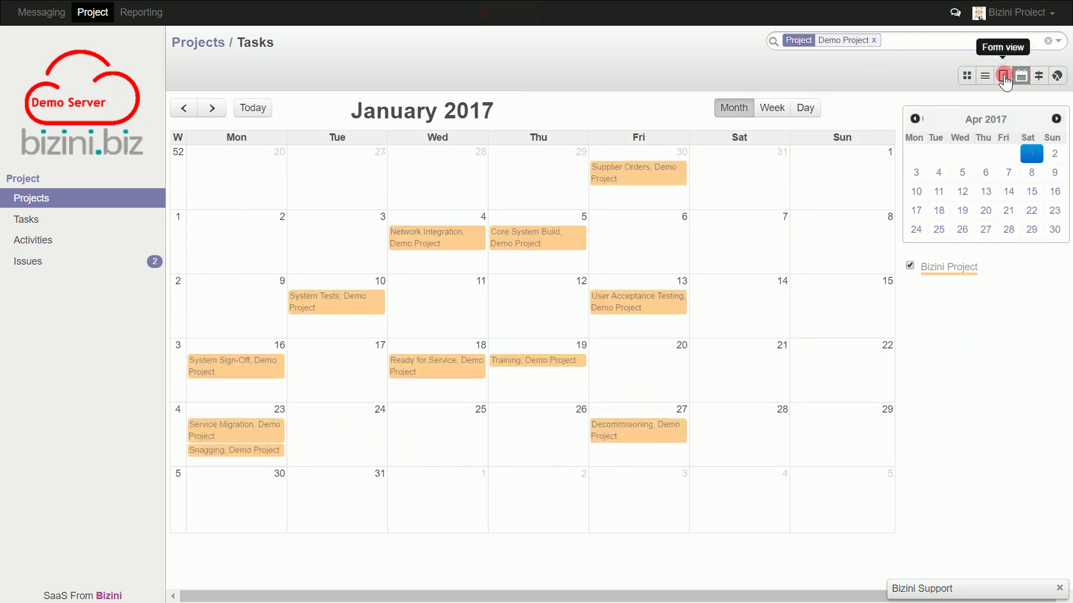
# Step: View the Supplier Orders task form, and open the Low Level Design task from the general task board
pyautogui.click(1003, 77)
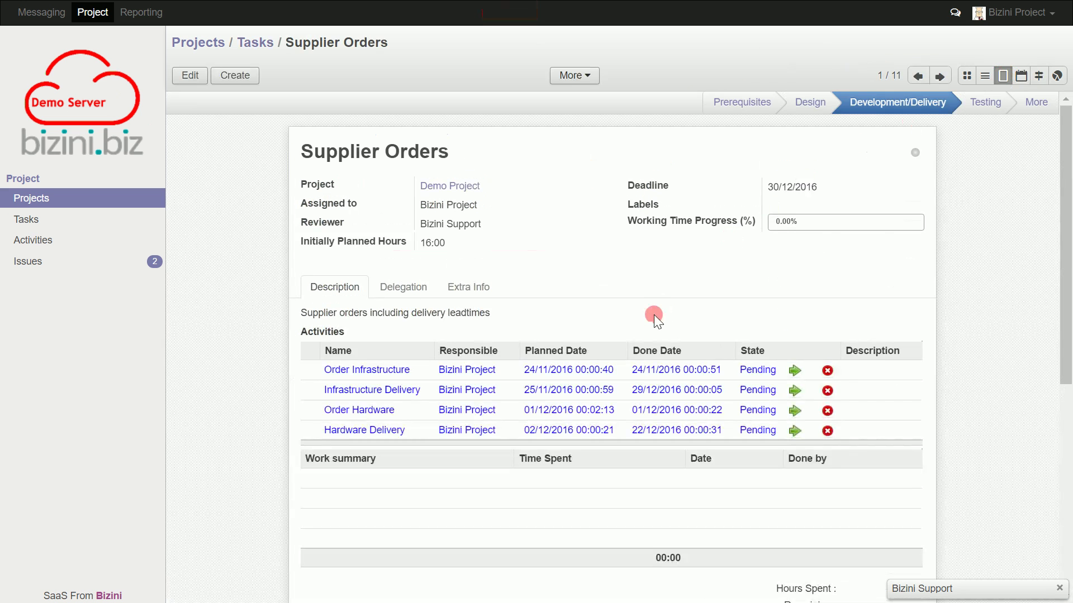
pyautogui.click(21, 224)
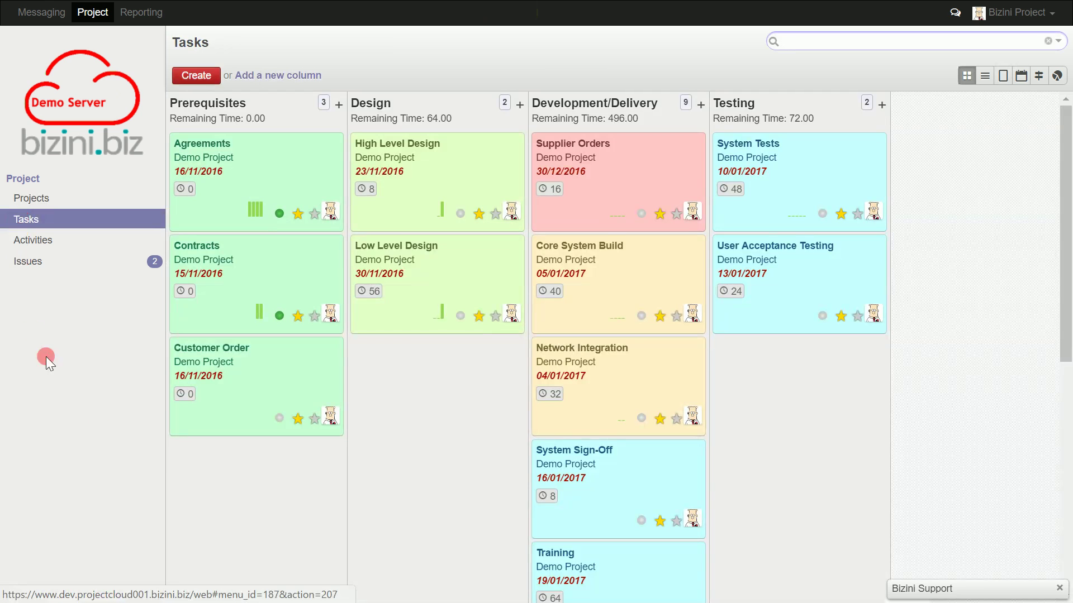
pyautogui.click(401, 288)
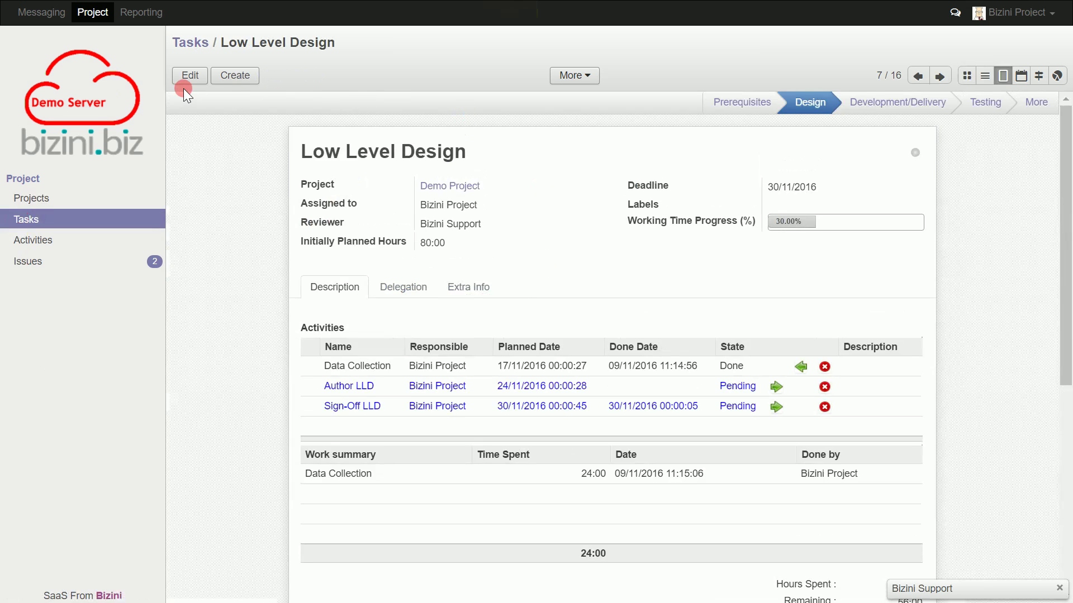
# Step: Check the additional actions for the Low Level Design task, and page to the next task and back
pyautogui.click(584, 76)
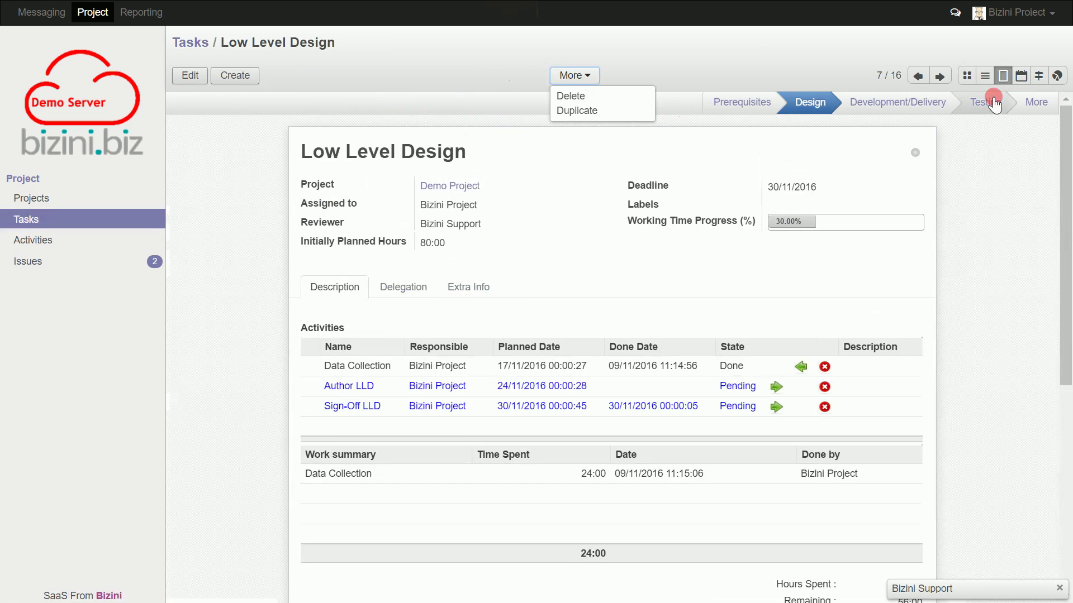
pyautogui.click(936, 77)
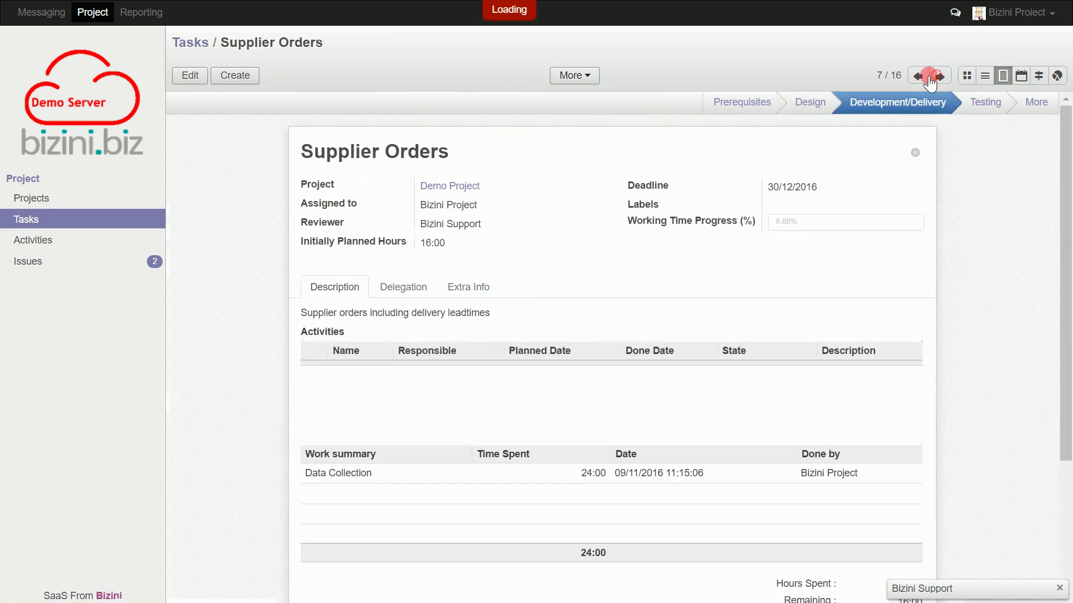
pyautogui.click(917, 77)
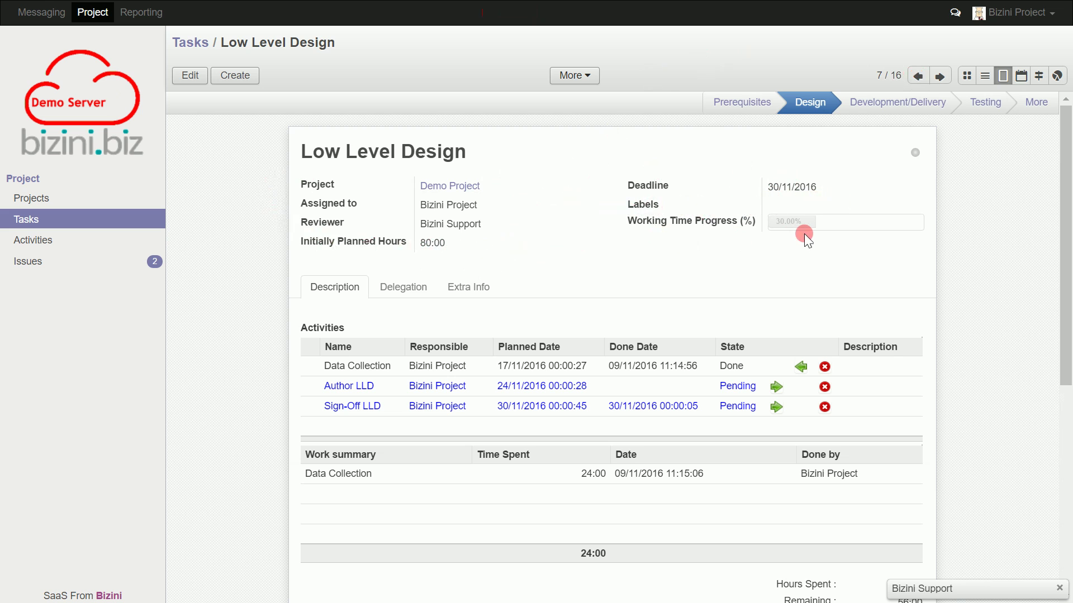
# Step: Try marking the Author LLD activity as done, and return it to pending
pyautogui.scroll(-3, 803, 234)
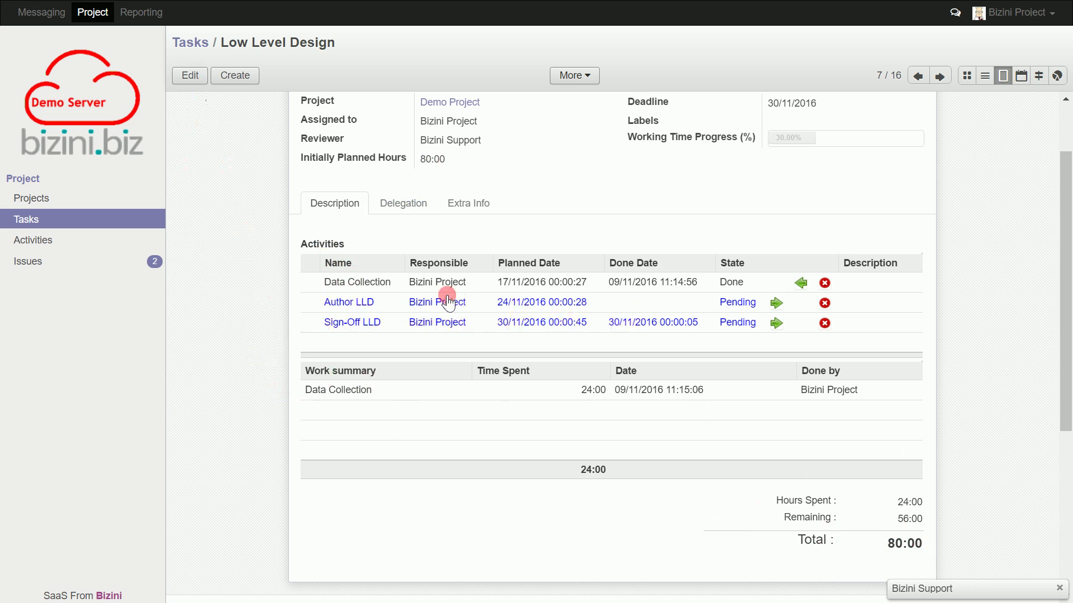
pyautogui.click(777, 303)
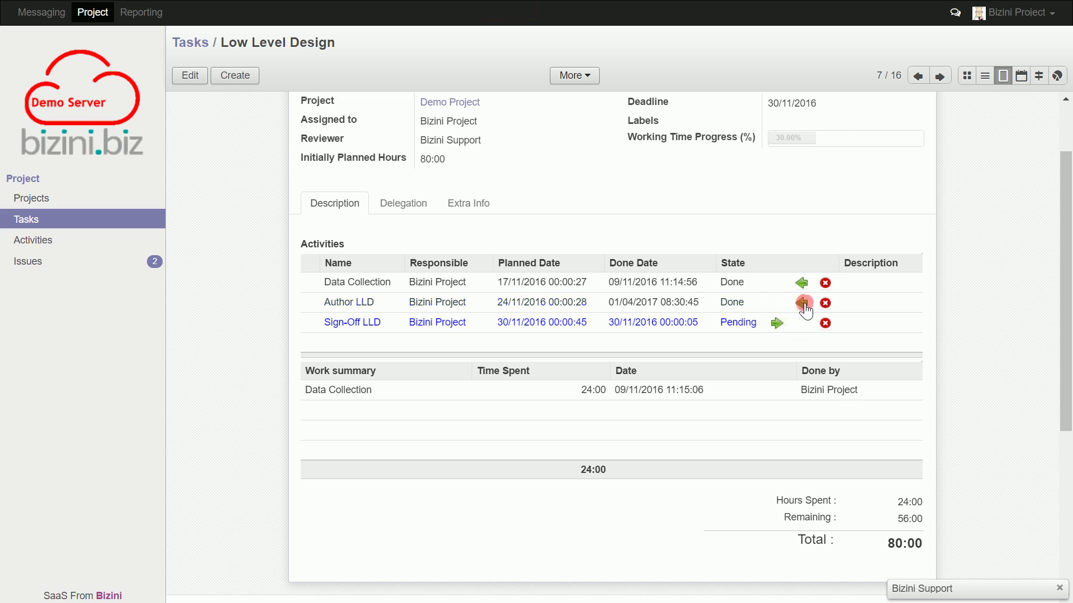
pyautogui.click(802, 302)
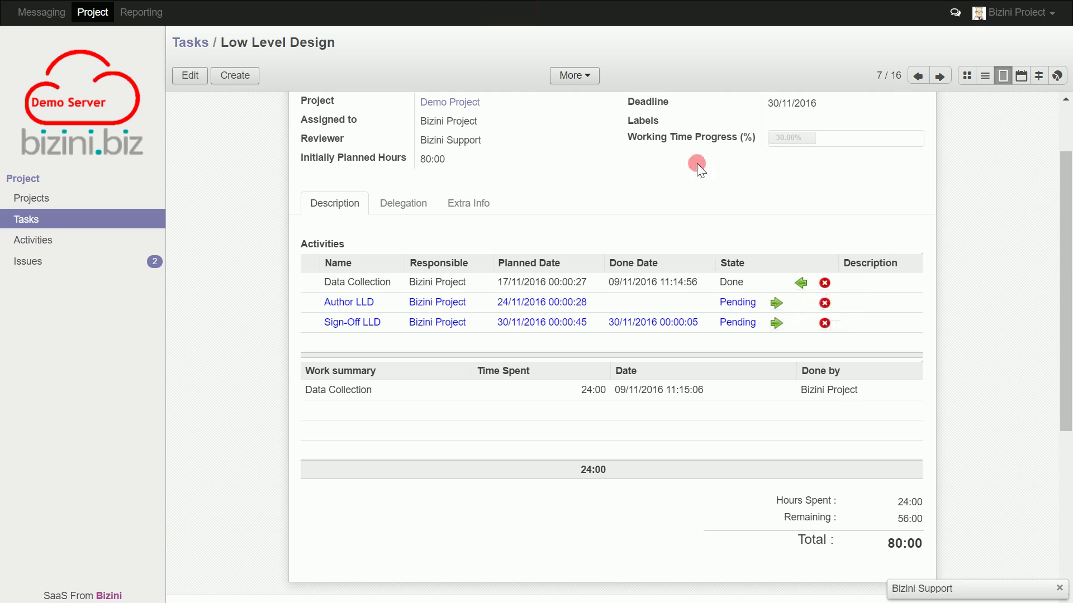
# Step: Review the Low Level Design task's delegation, extra info and message history, and set its priority to two stars
pyautogui.click(400, 203)
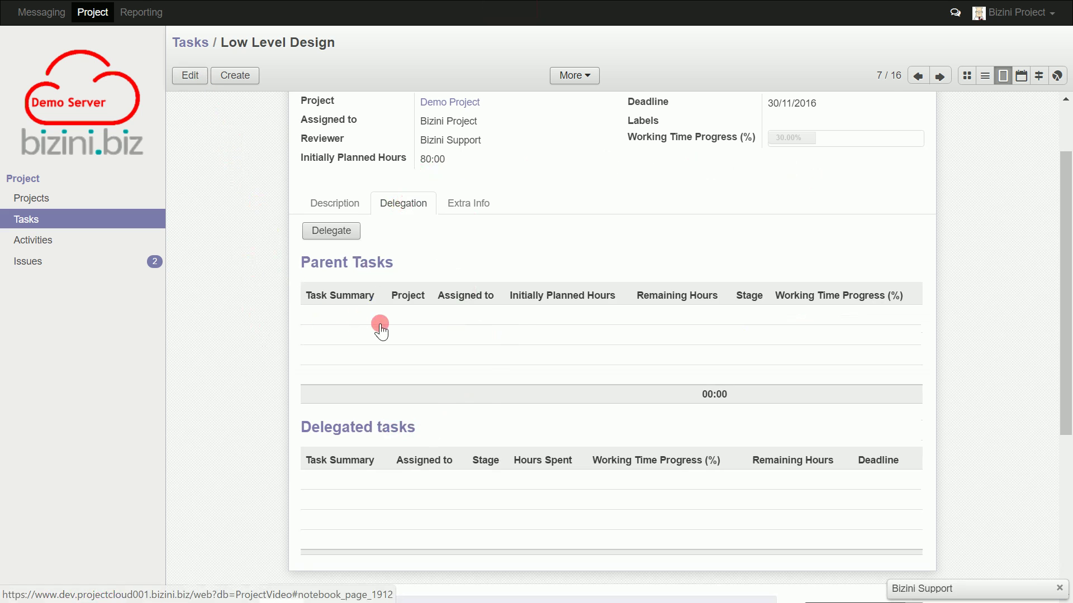
pyautogui.click(471, 204)
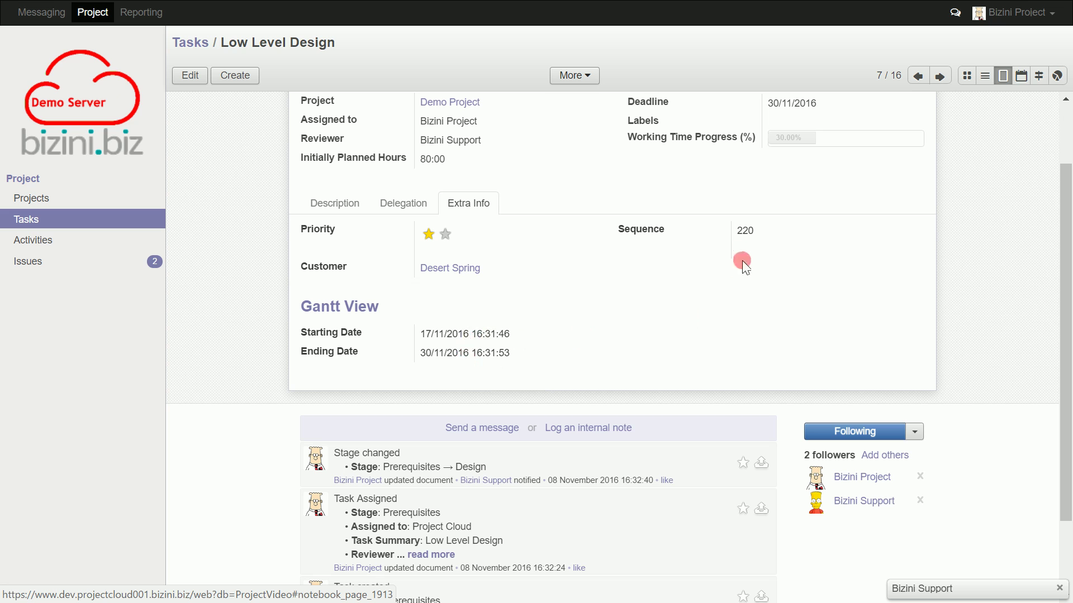
pyautogui.click(445, 235)
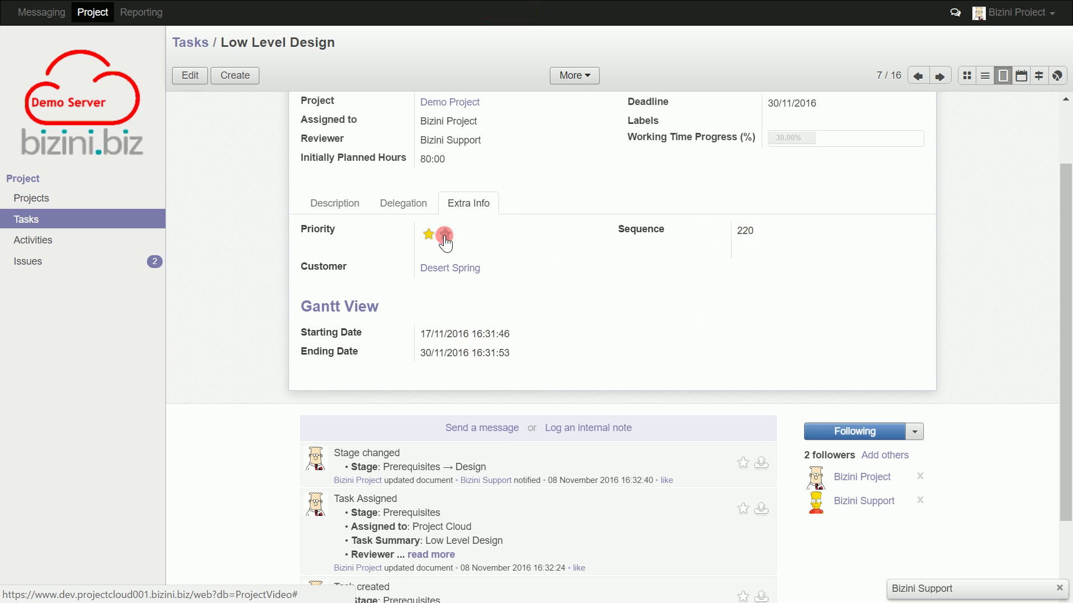
pyautogui.click(736, 246)
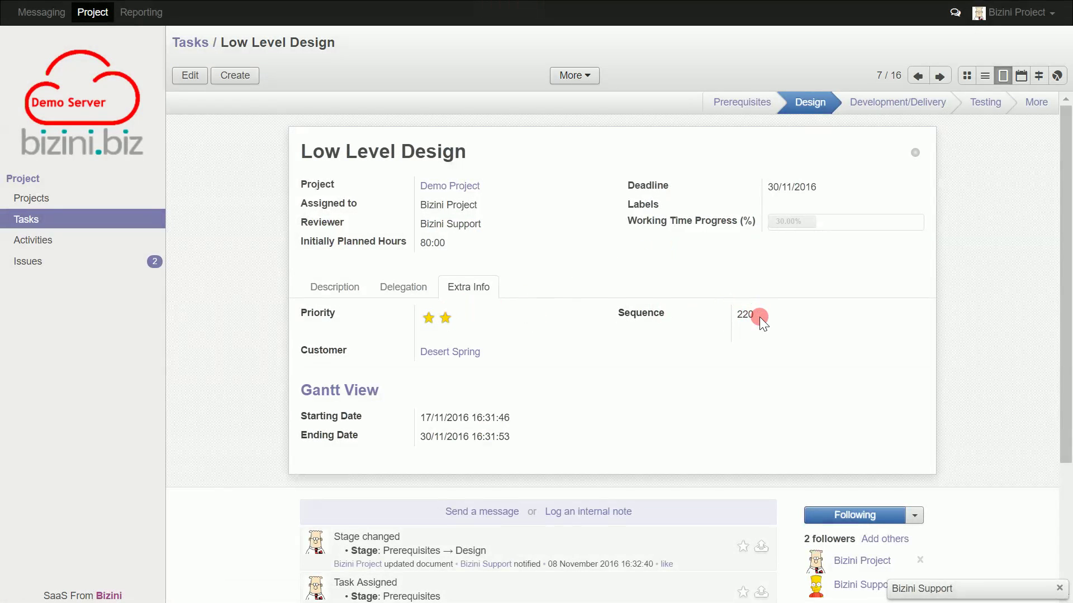
pyautogui.scroll(-3, 745, 334)
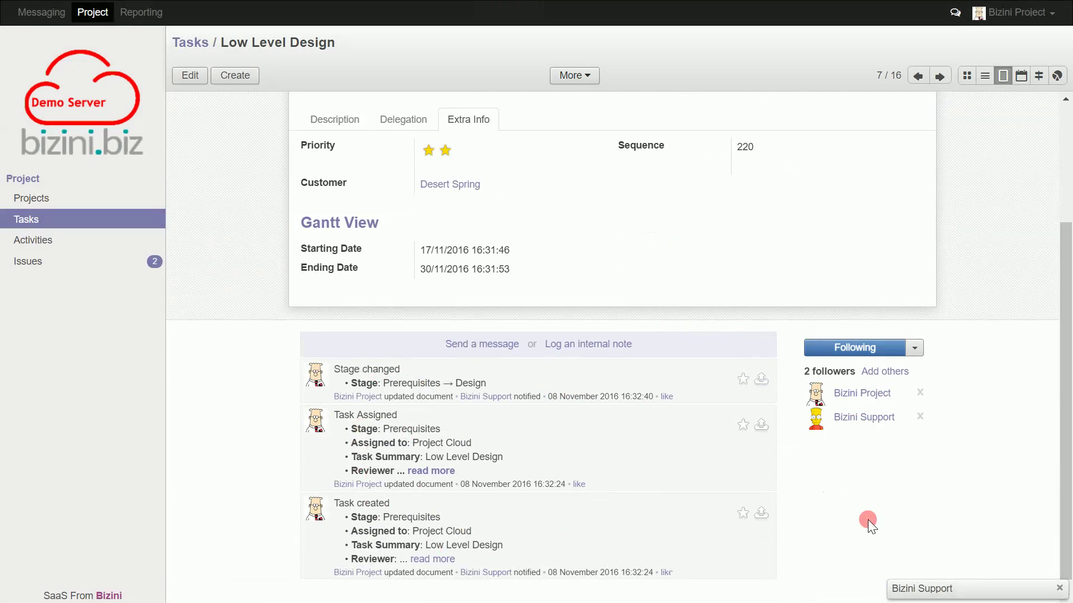
pyautogui.scroll(3, 867, 520)
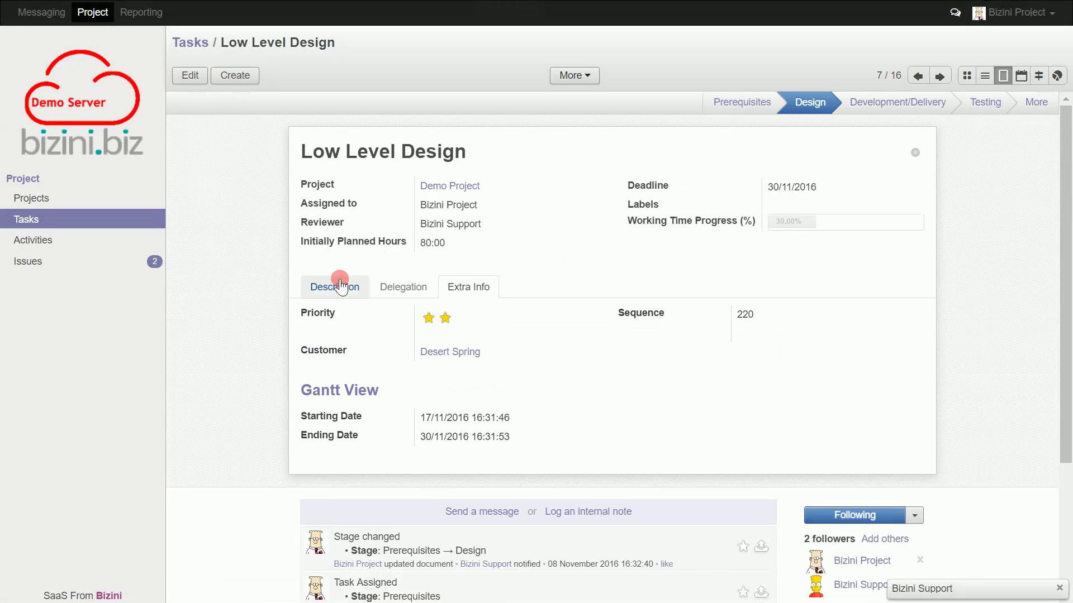
# Step: Return to the Low Level Design task's description, and open the issues board covering all projects
pyautogui.click(341, 287)
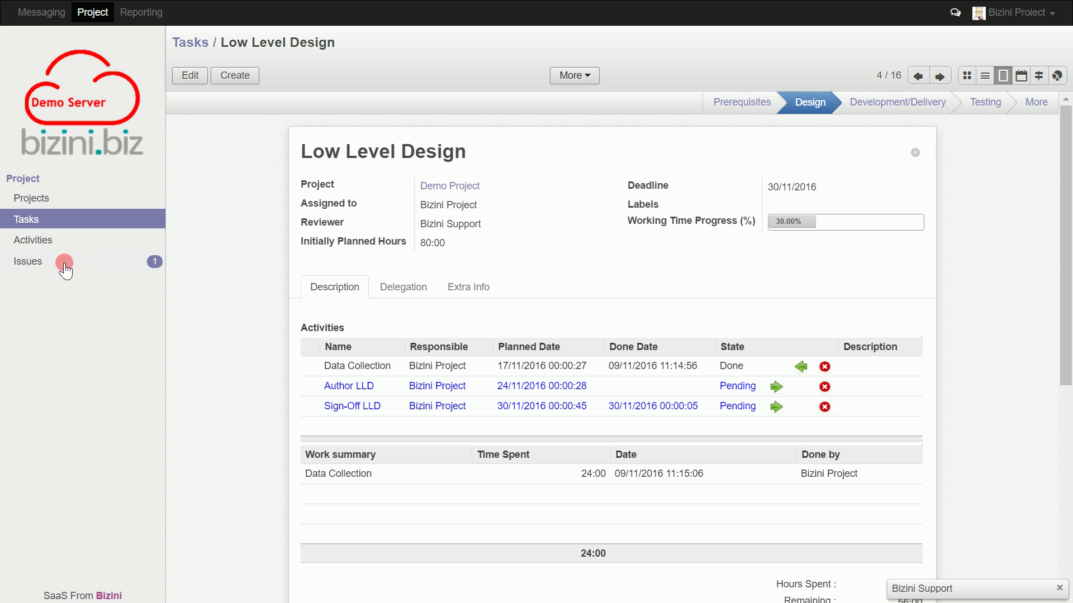
pyautogui.click(35, 263)
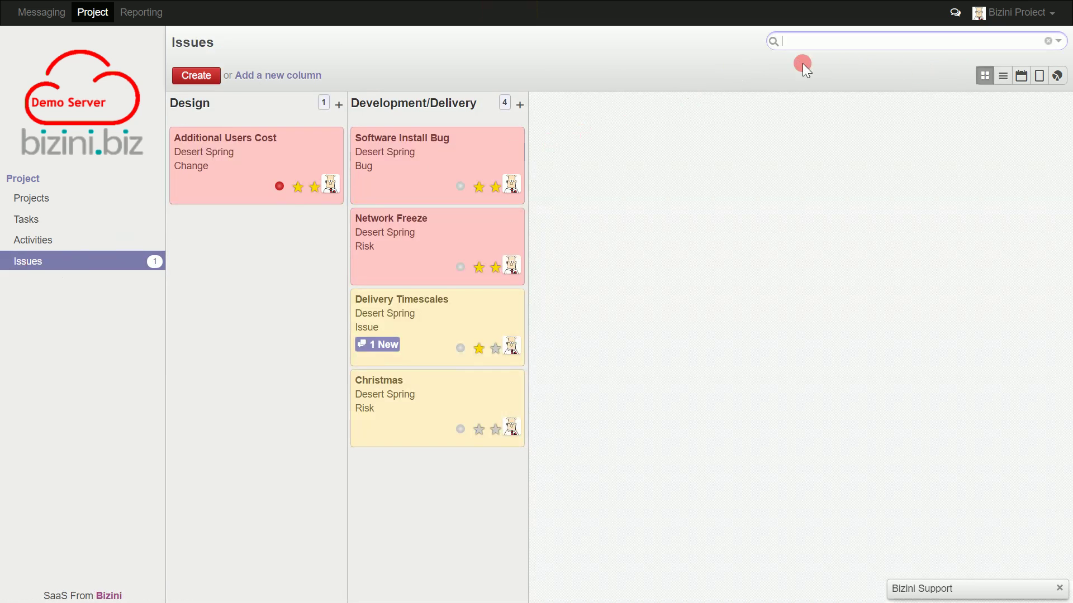
# Step: View the Demo Project form, and open the Demo Project's own issues board from the projects overview
pyautogui.click(42, 197)
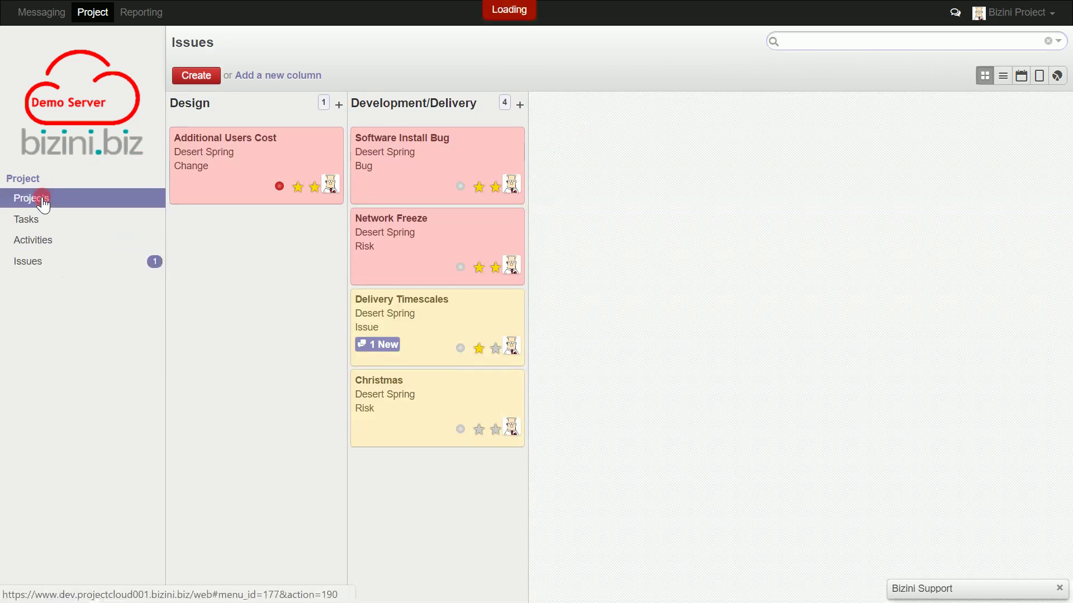
pyautogui.click(1040, 78)
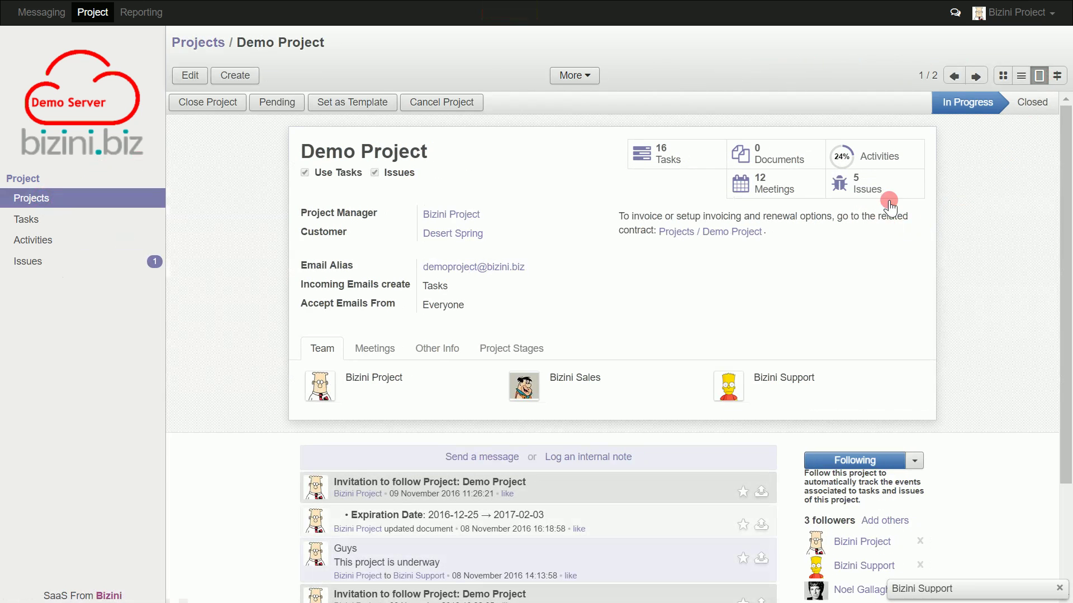
pyautogui.click(1003, 76)
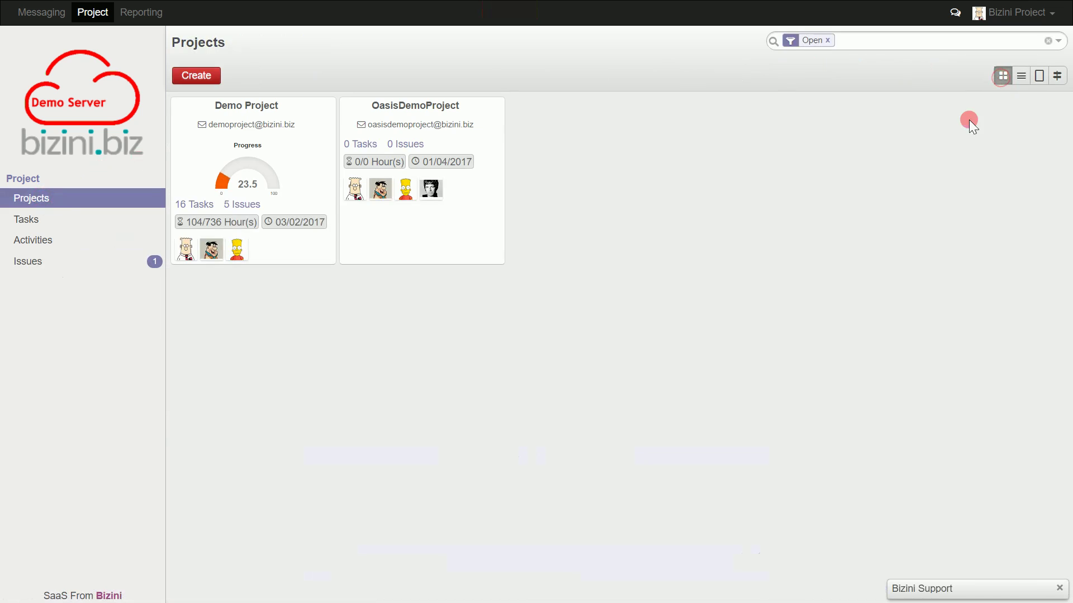
pyautogui.click(257, 205)
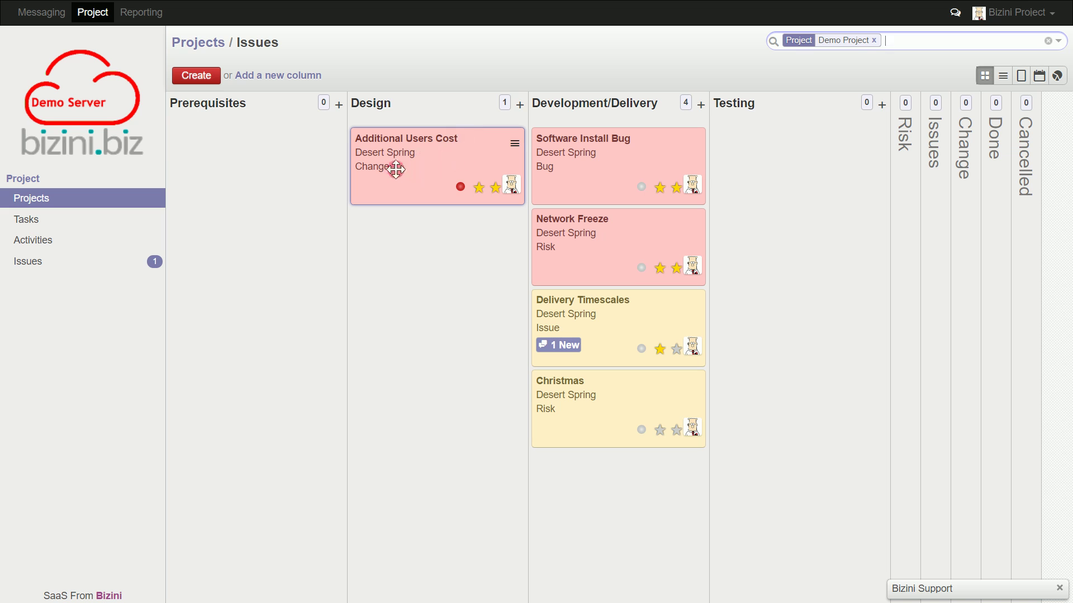
# Step: Check the edit, delete and colour options for the Additional Users Cost issue card without changing it
pyautogui.click(399, 241)
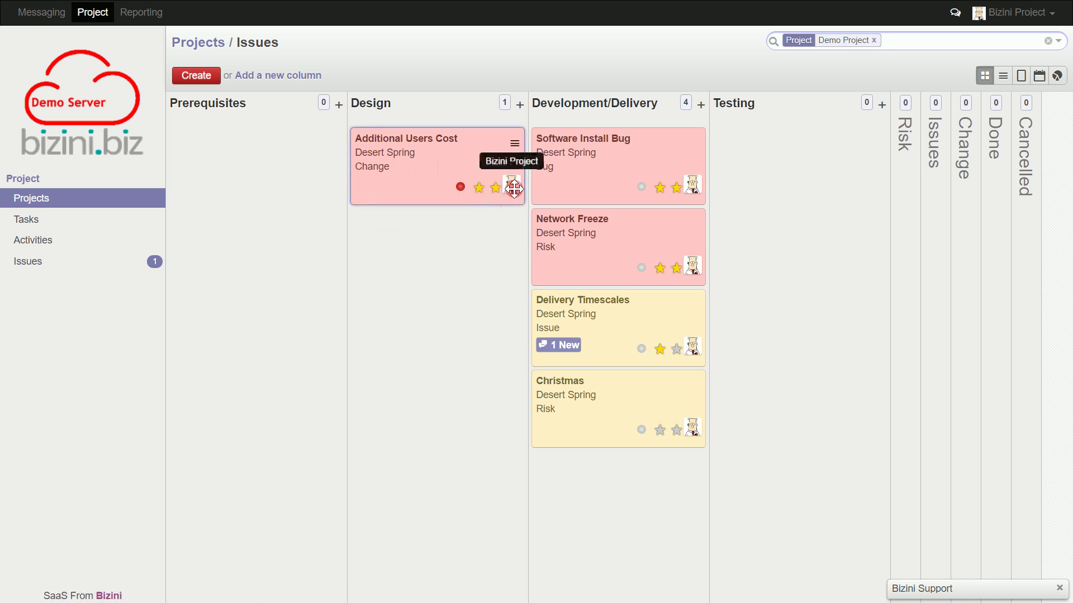
pyautogui.click(516, 148)
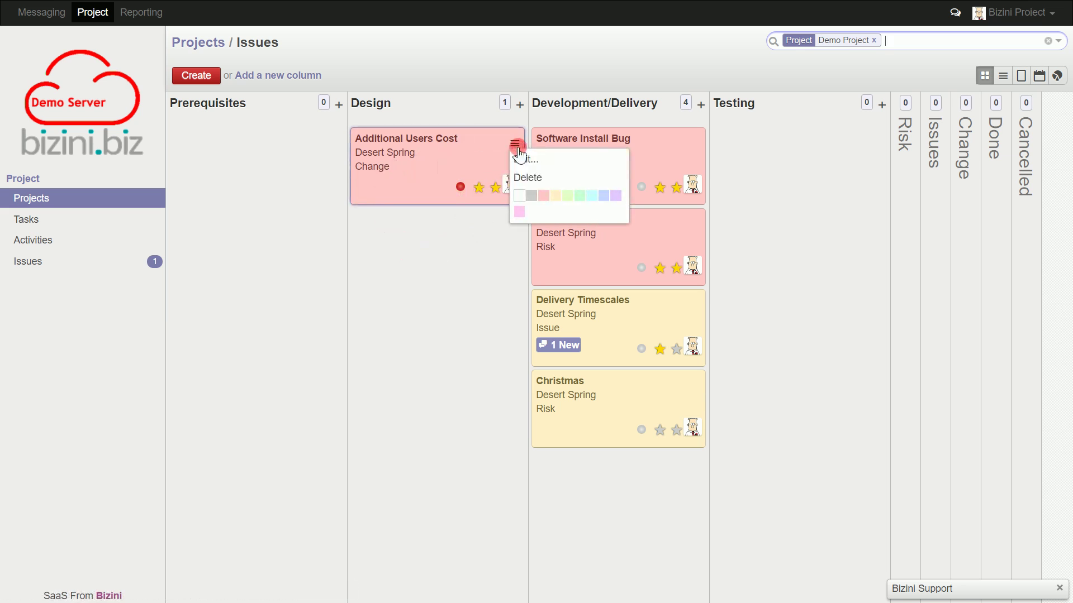
pyautogui.click(518, 162)
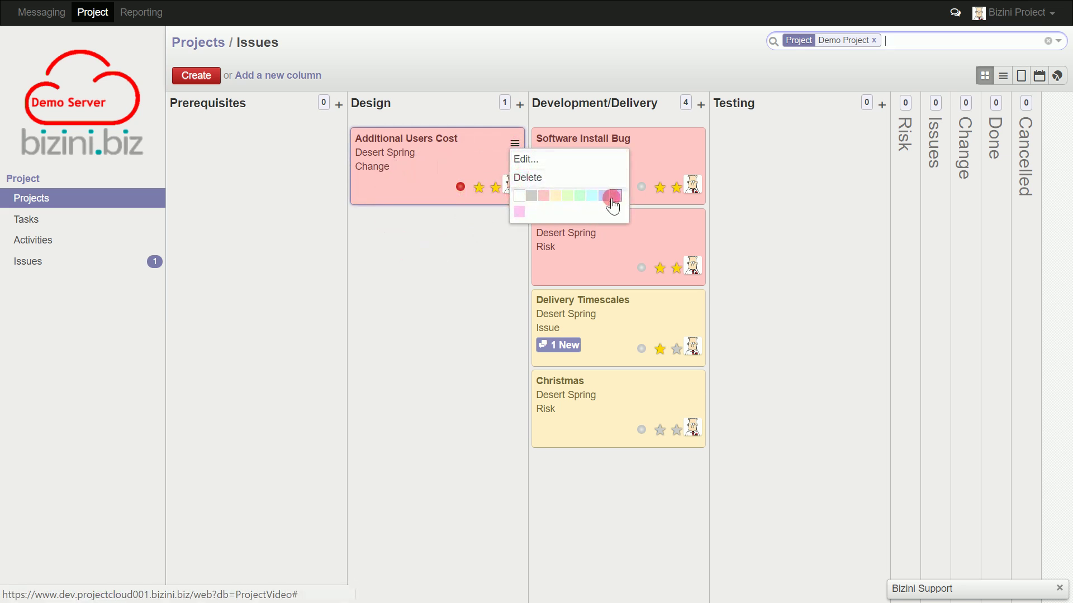
pyautogui.click(467, 278)
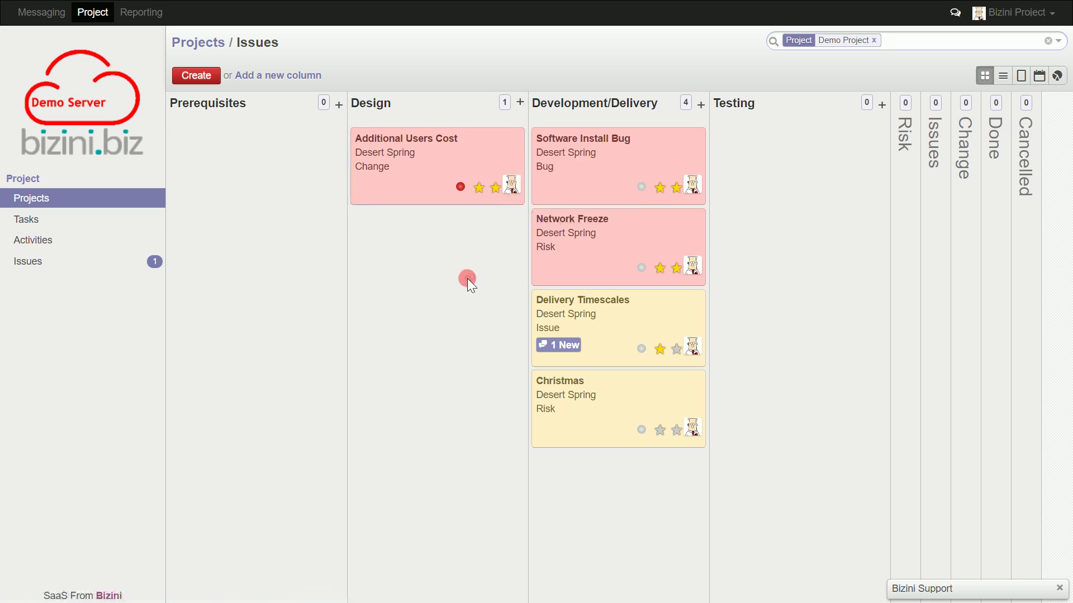
pyautogui.click(501, 341)
# Step: View the Demo Project's issues as a list and a graph, and show the analysis as a pivot table
pyautogui.click(1002, 76)
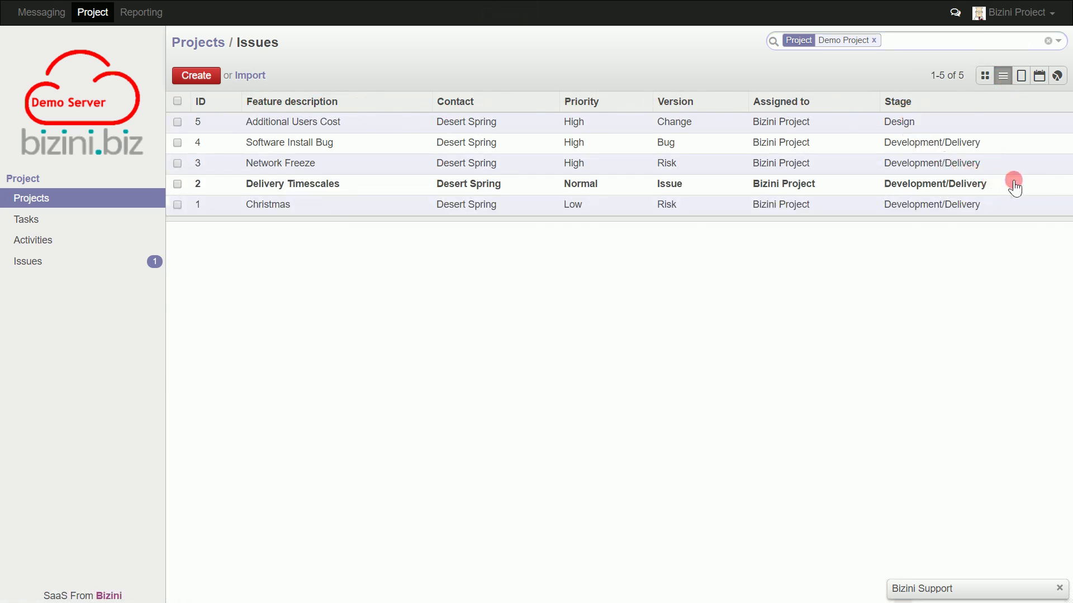
pyautogui.click(1059, 76)
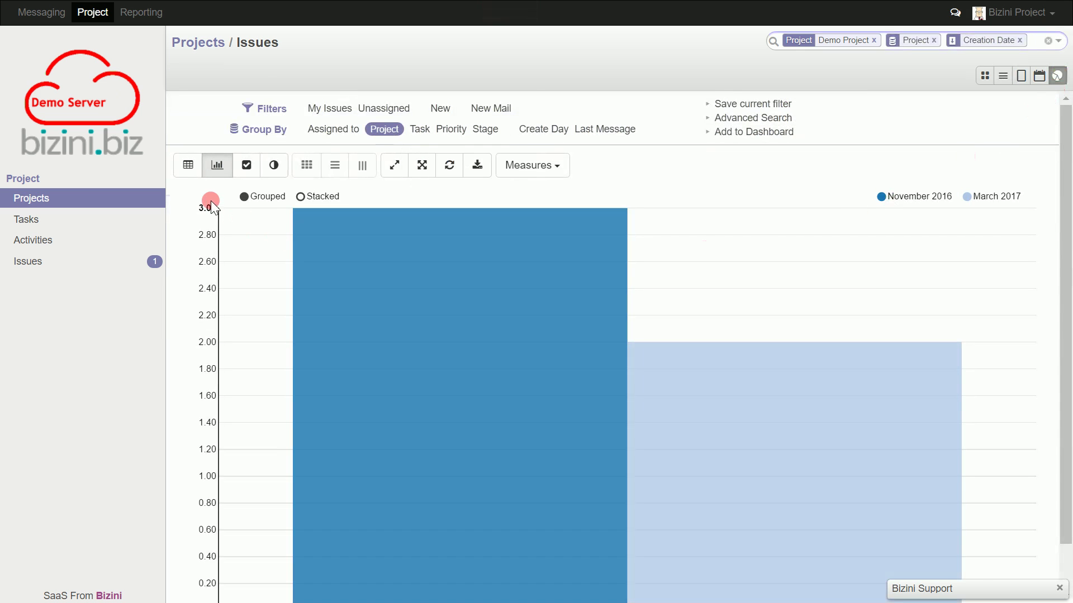
pyautogui.click(183, 166)
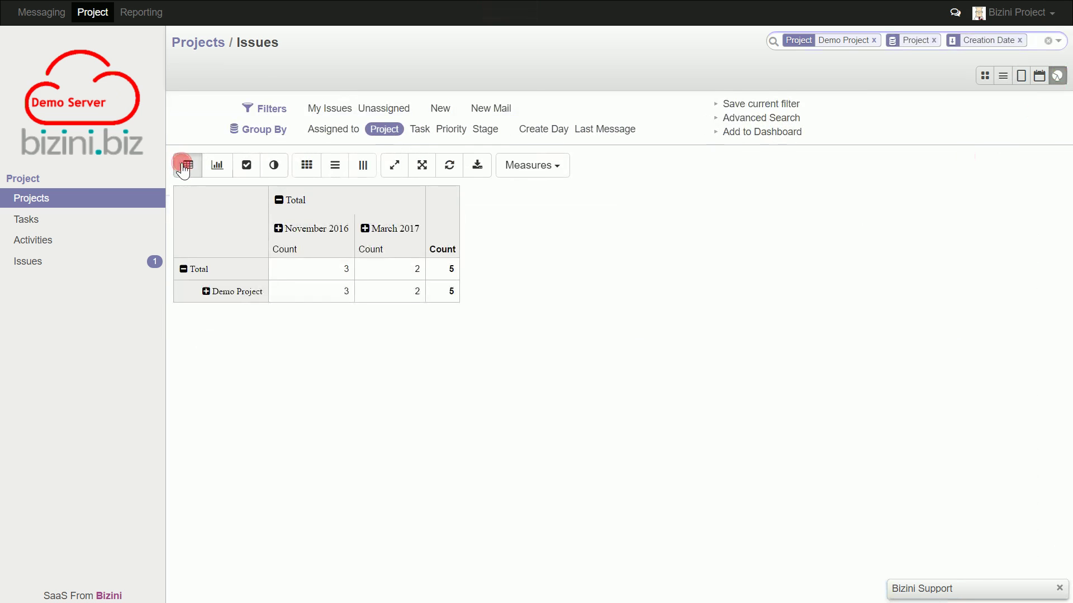
# Step: Break down the Demo Project row of the issues pivot table by Version and Priority, and expand all its groups
pyautogui.click(227, 292)
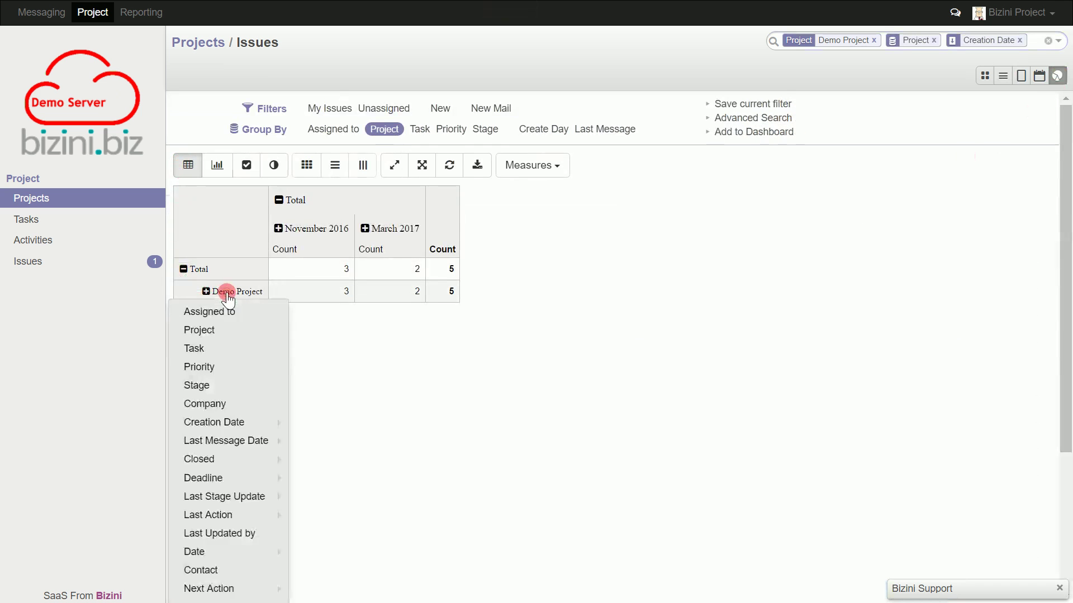
pyautogui.scroll(-3, 234, 313)
pyautogui.click(201, 548)
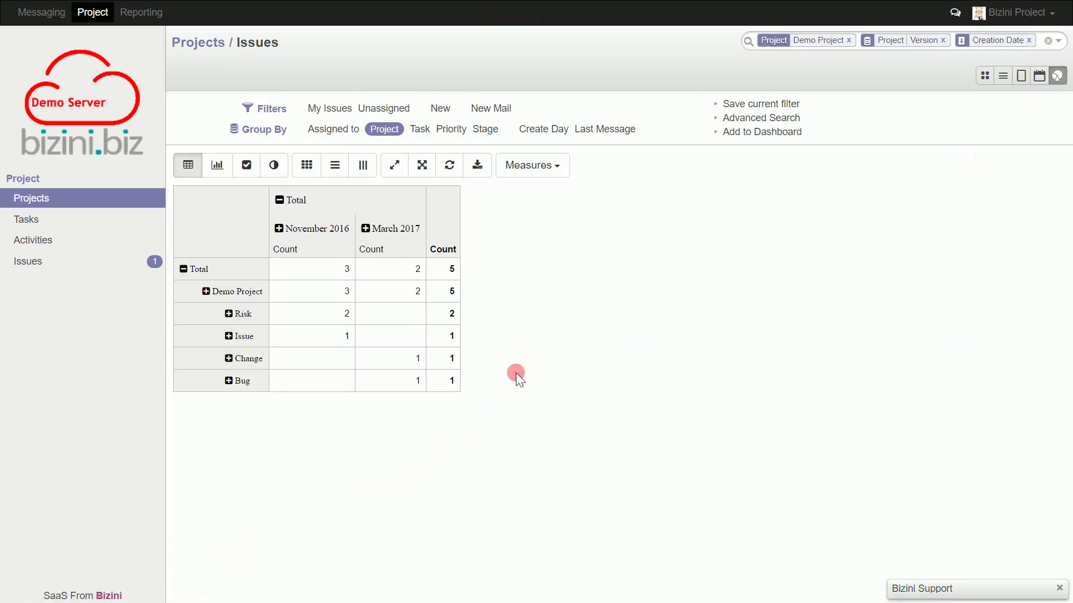
pyautogui.click(450, 129)
pyautogui.click(422, 165)
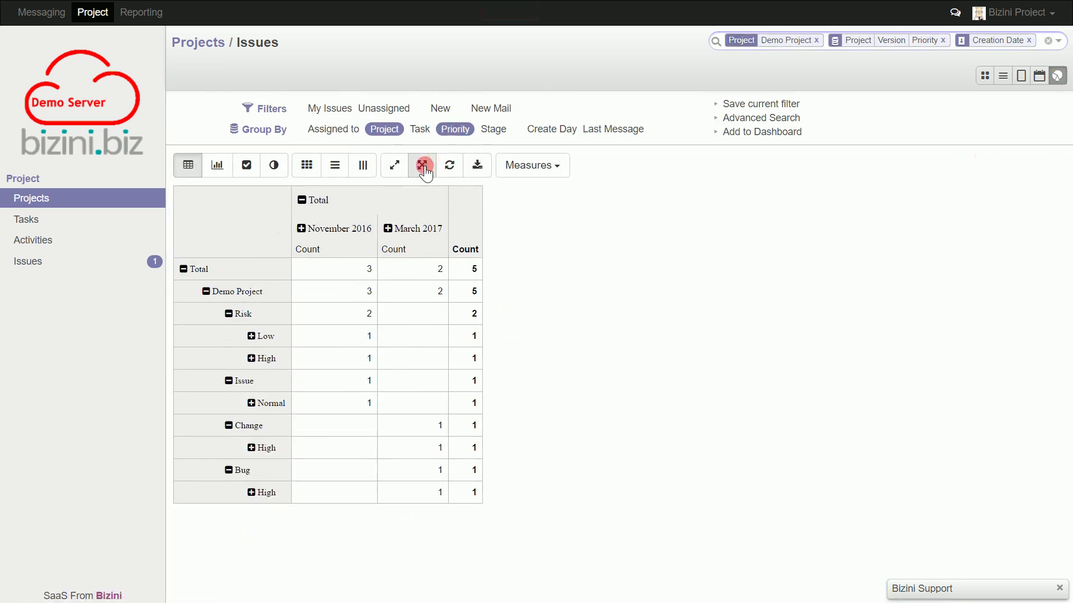
# Step: Export the issues pivot table as an XLS spreadsheet, and dismiss the browser's download notice
pyautogui.click(471, 220)
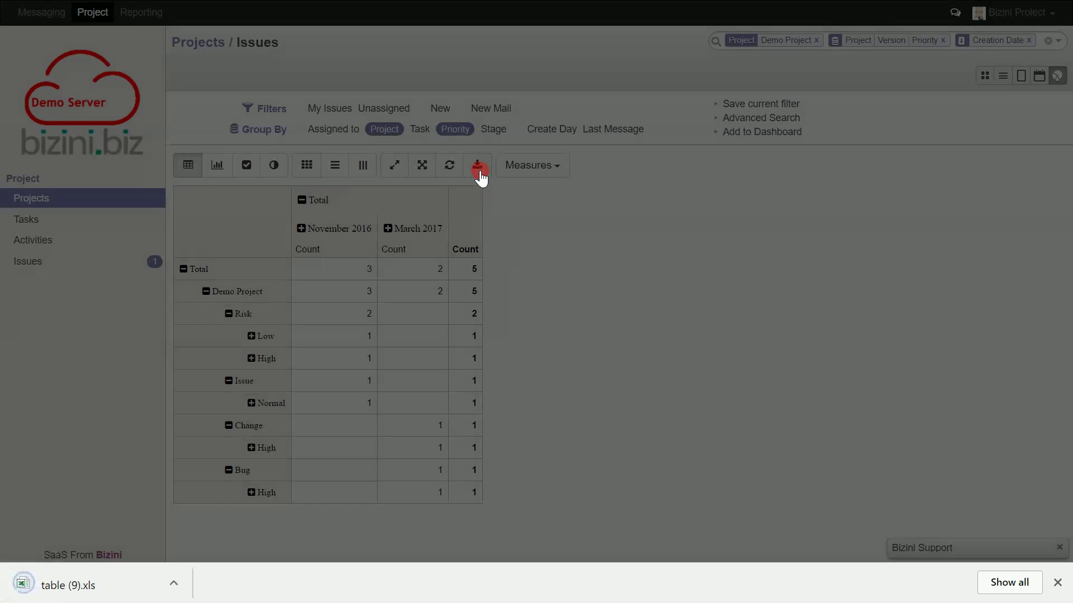
pyautogui.click(307, 377)
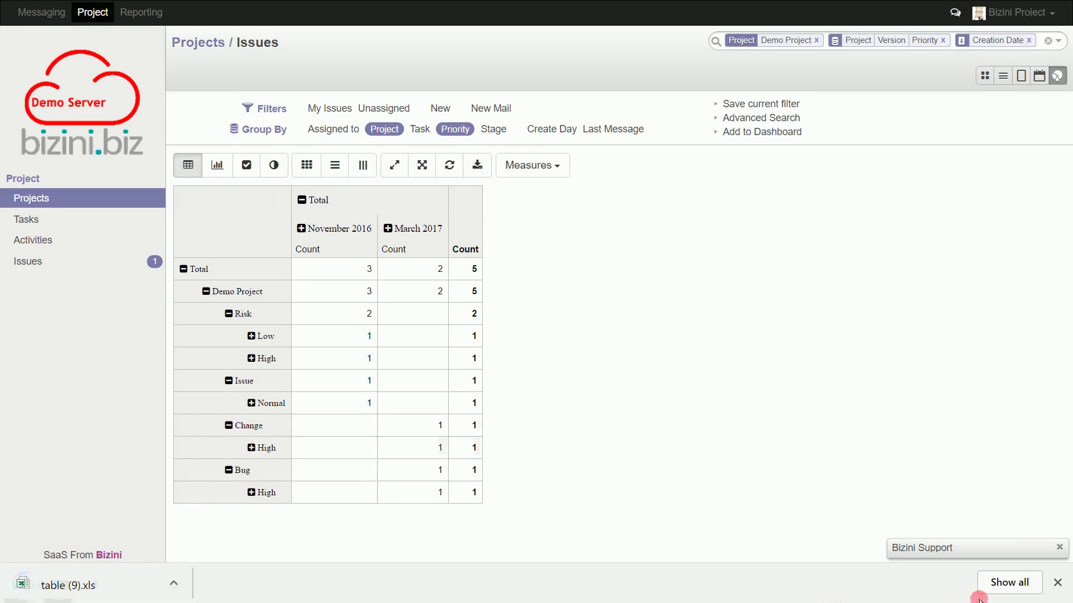
pyautogui.click(1060, 583)
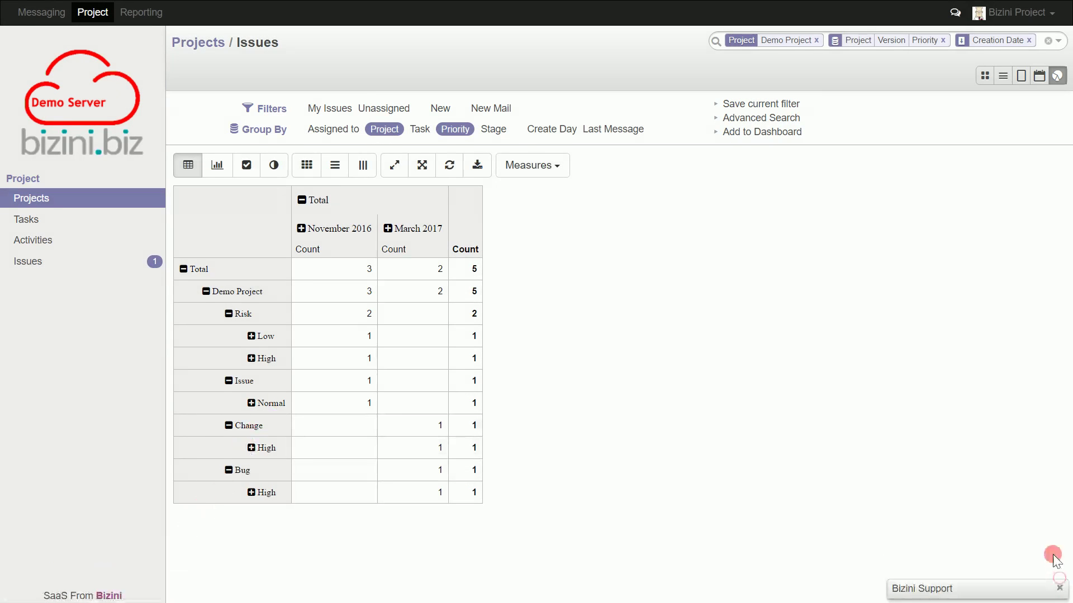
# Step: View the issues calendar, and review the Additional Users Cost issue's description, extra info, message history and followers
pyautogui.click(1043, 78)
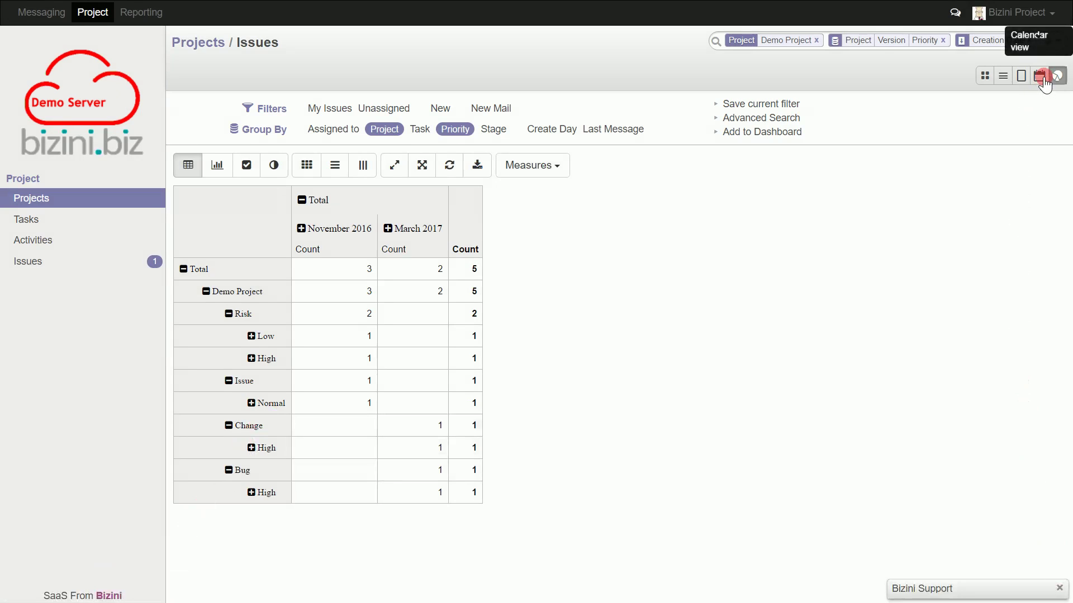
pyautogui.click(1022, 79)
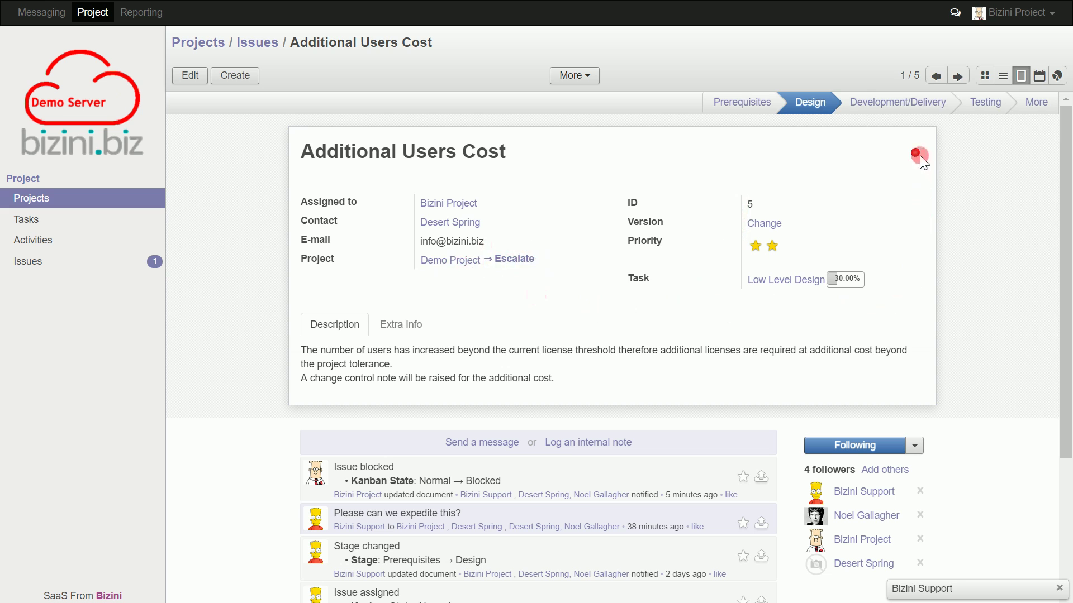
pyautogui.moveTo(917, 155)
pyautogui.click(402, 324)
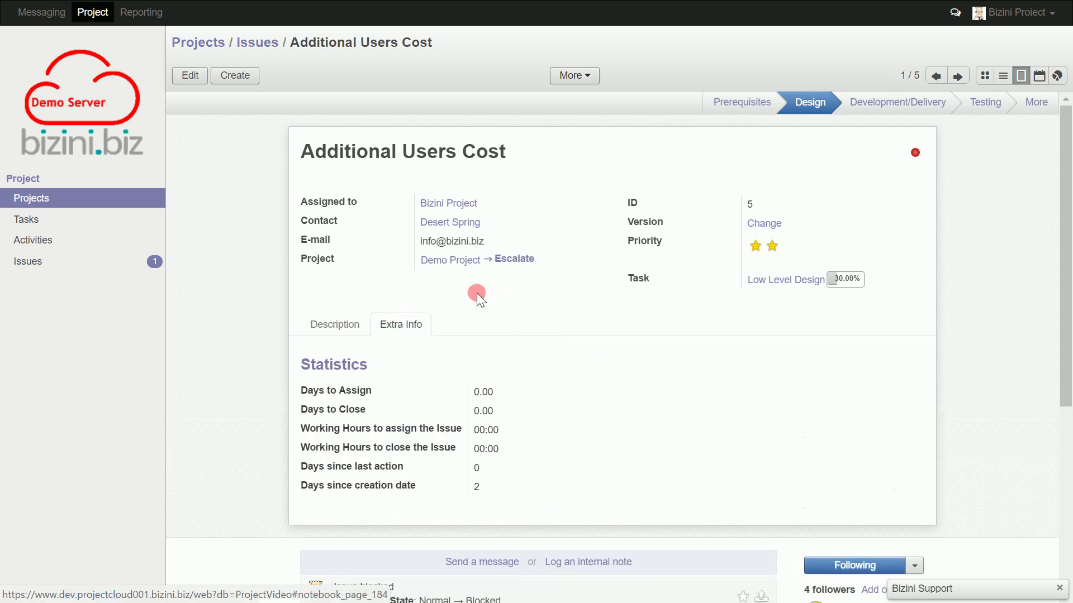
pyautogui.click(361, 331)
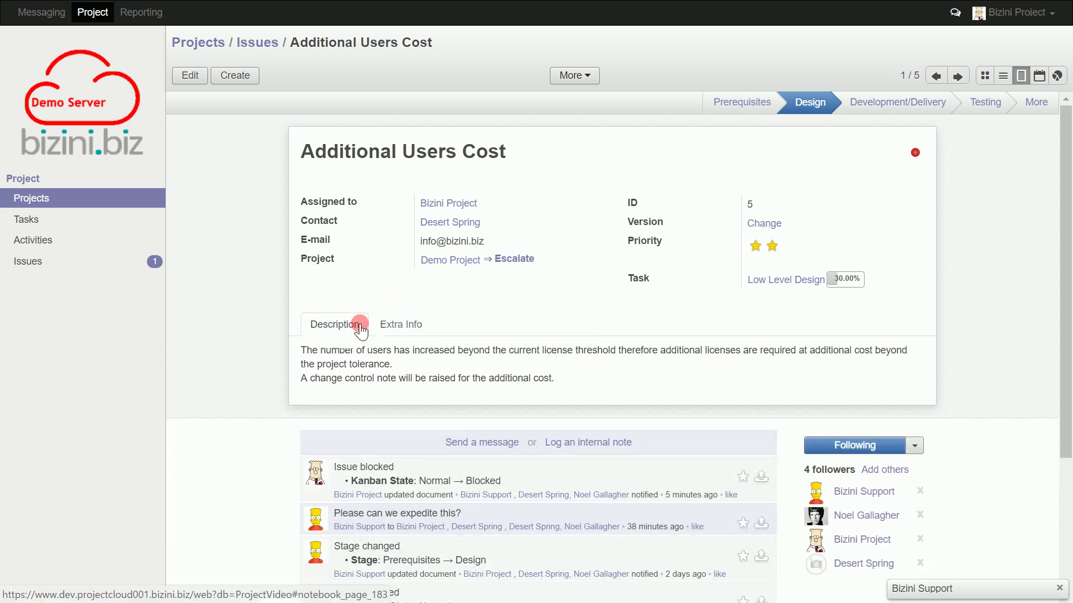
pyautogui.scroll(-3, 357, 324)
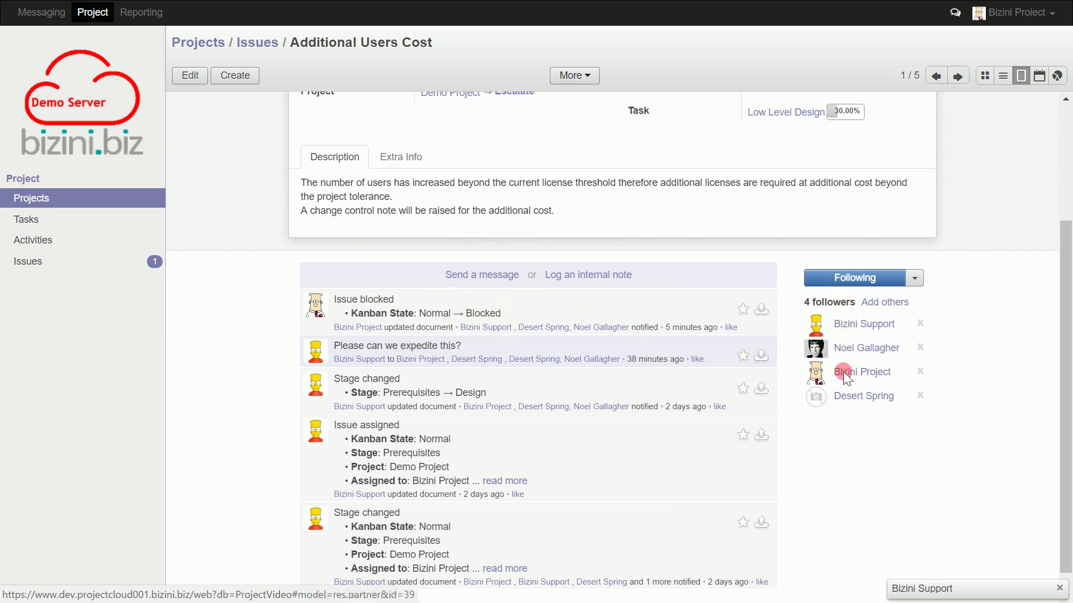
pyautogui.scroll(3, 1014, 434)
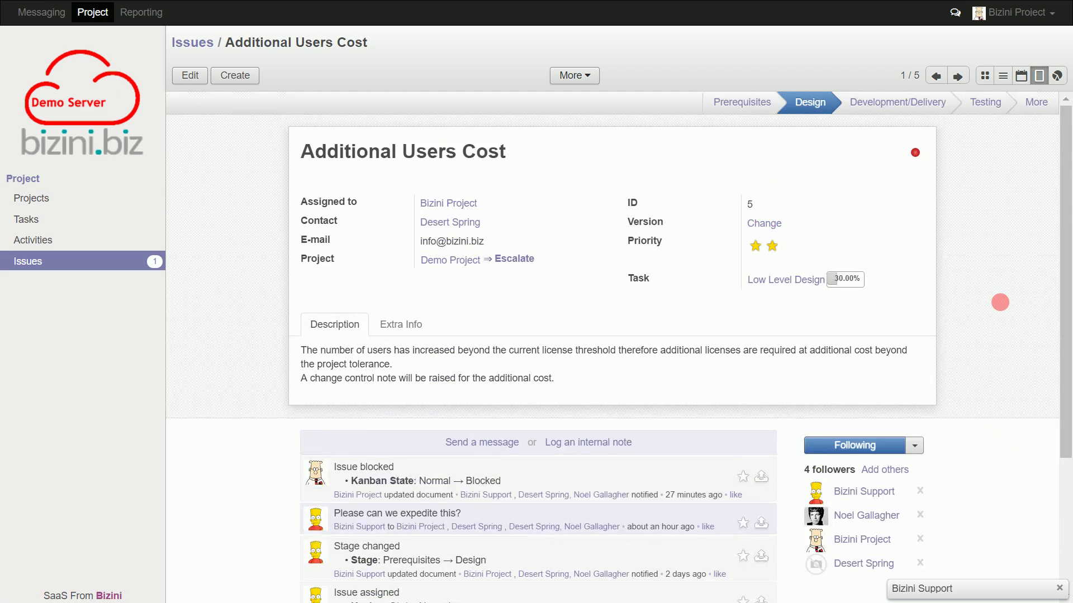
# Step: Open the Demo Project form from the projects overview, and view the project's documents
pyautogui.click(34, 198)
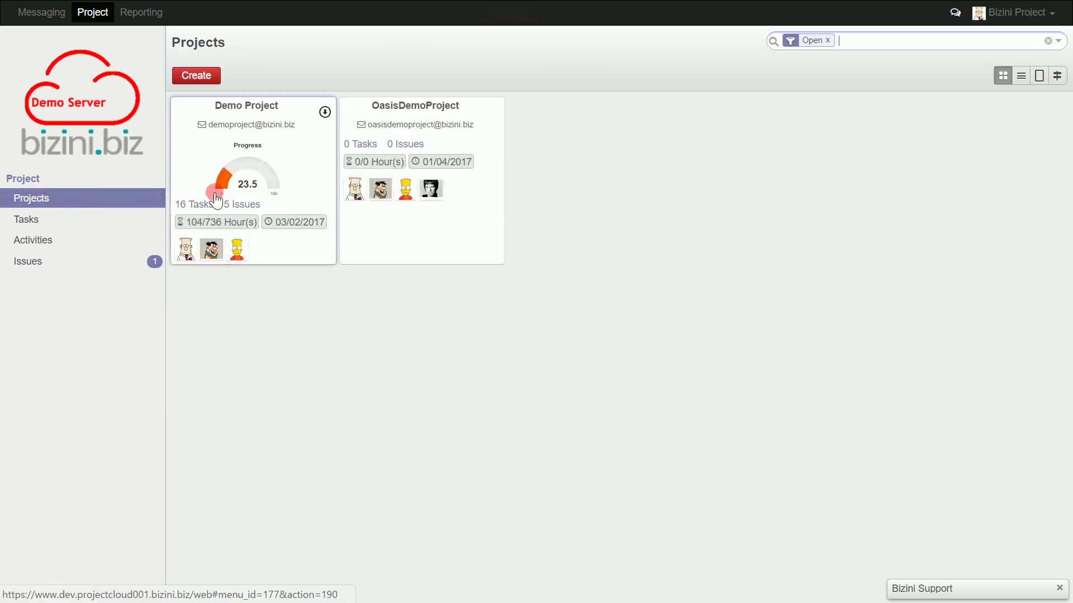
pyautogui.click(1040, 80)
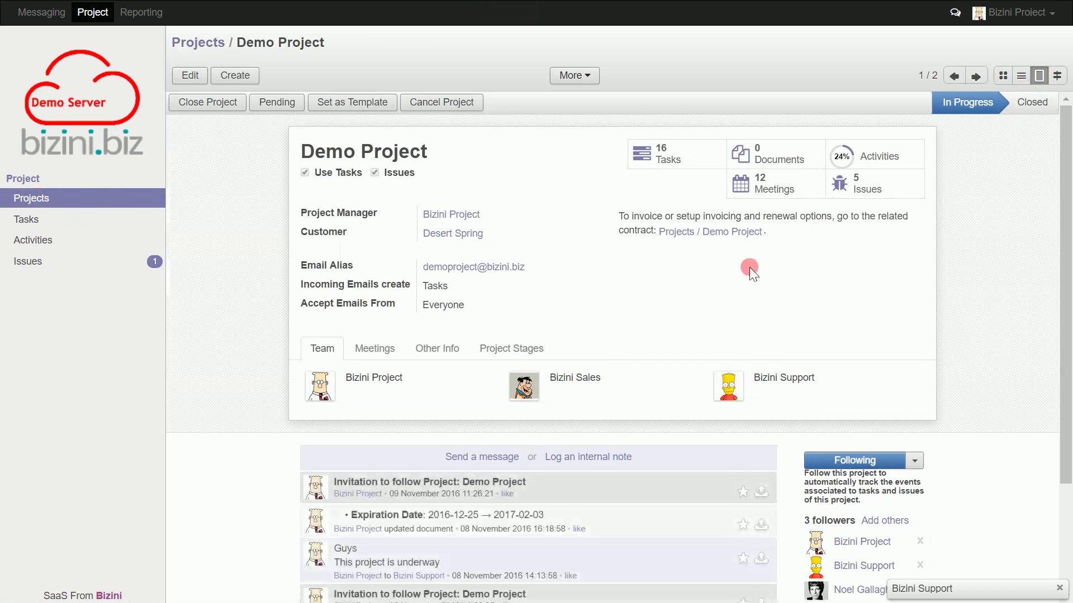
pyautogui.click(773, 159)
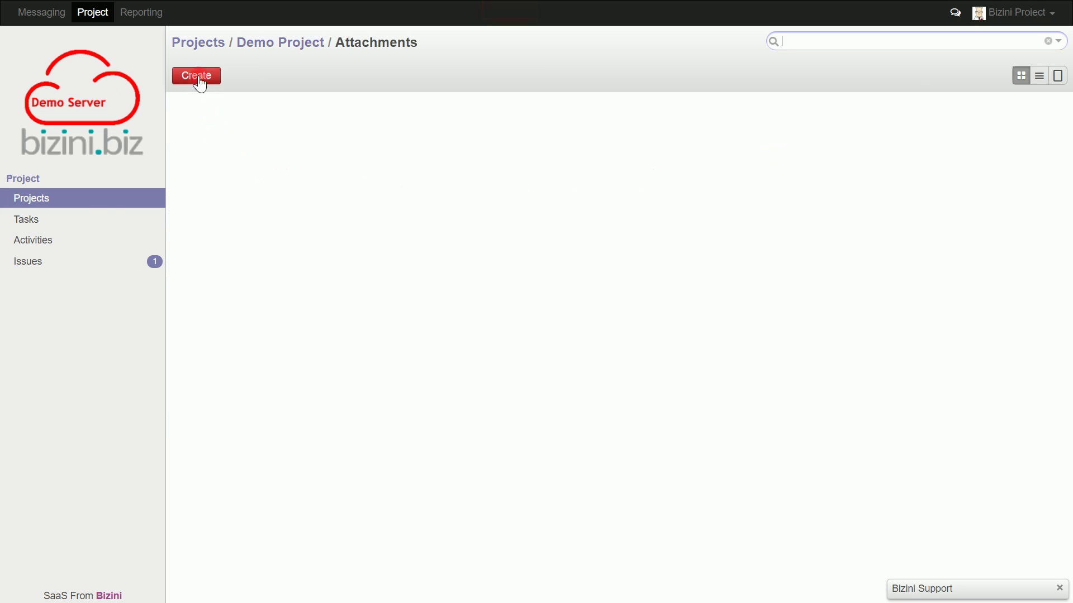
# Step: Go back to the Demo Project form, and open the project's activities grouped by task
pyautogui.click(32, 203)
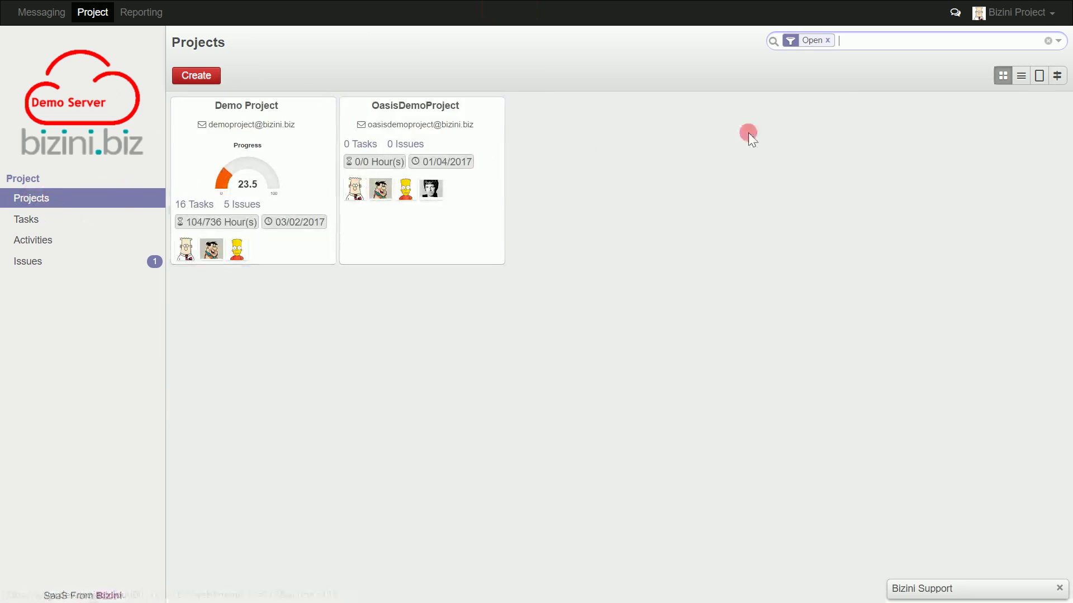
pyautogui.click(1038, 77)
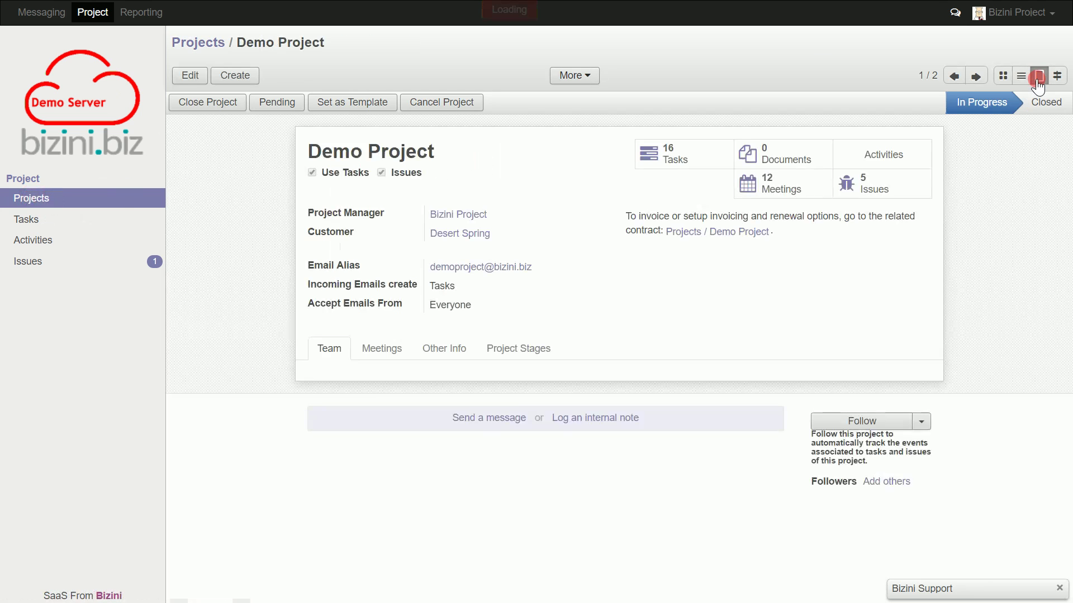
pyautogui.click(879, 159)
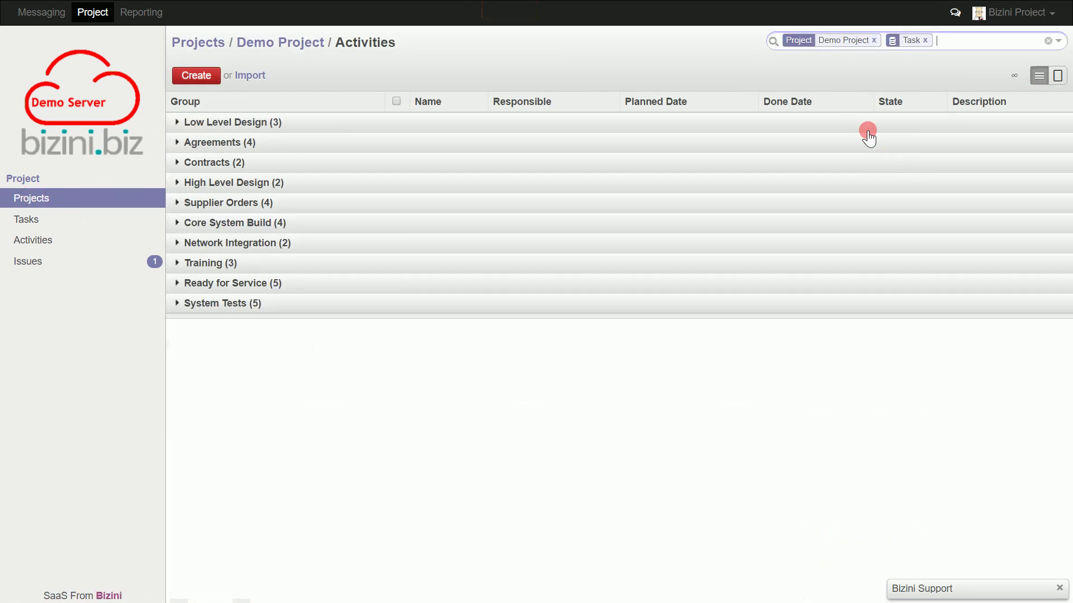
# Step: View the Low Level Design and Agreements activities and the Agree SLAs details, and return to the projects overview
pyautogui.click(178, 123)
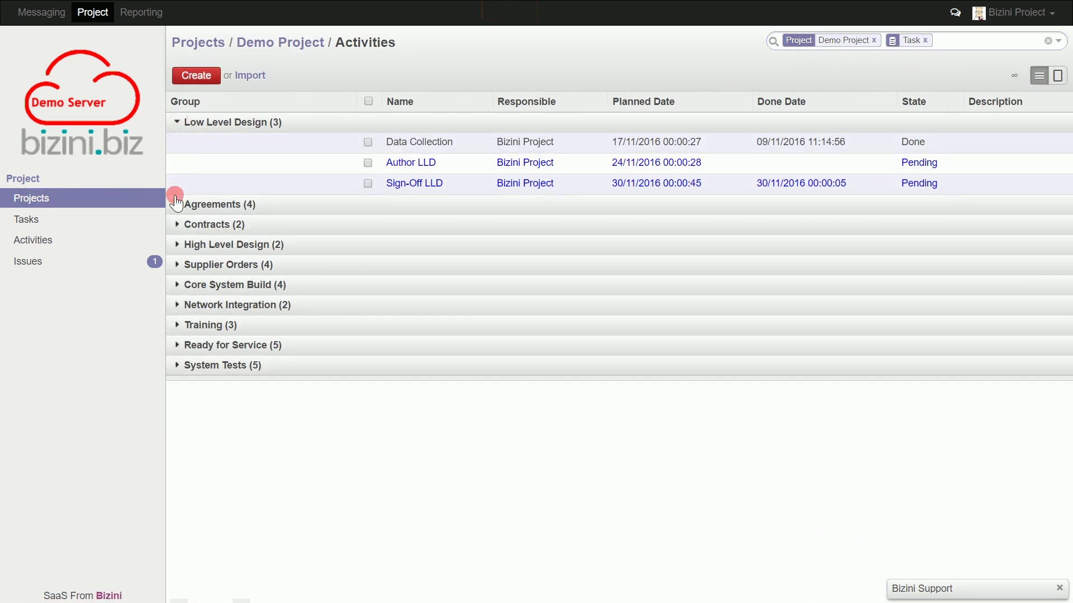
pyautogui.click(176, 205)
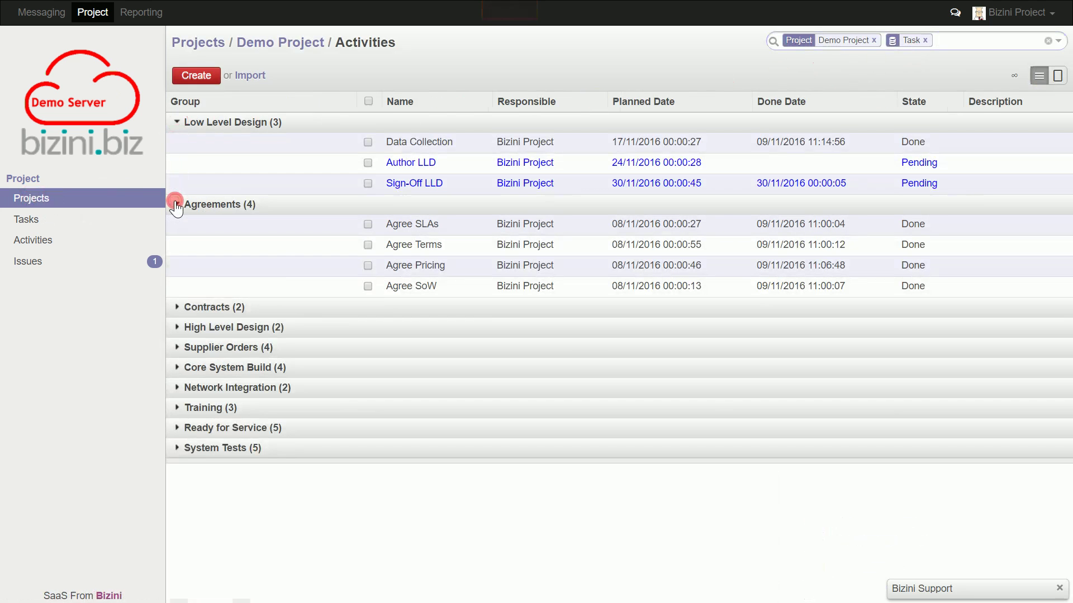
pyautogui.click(412, 226)
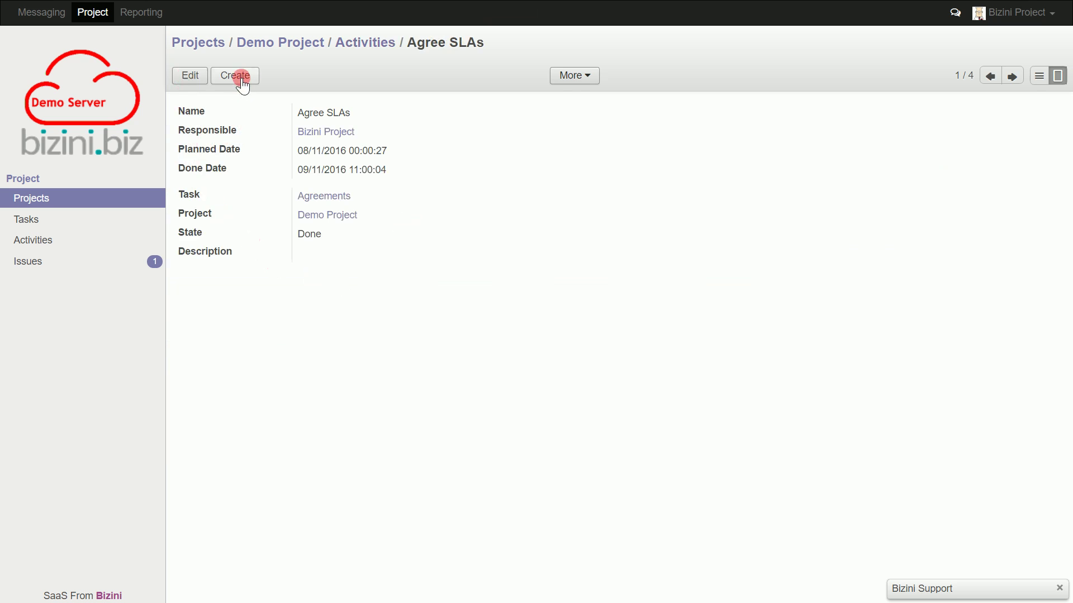
pyautogui.click(45, 202)
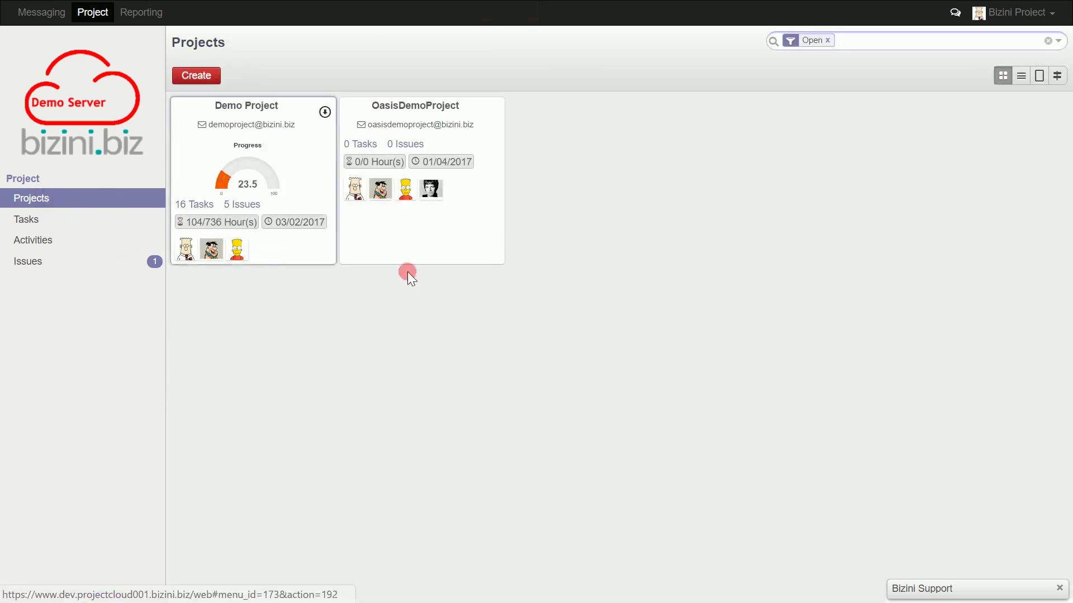
# Step: Open the Demo Project form from the projects overview, and show the project's meetings calendar for January 2017
pyautogui.click(1040, 78)
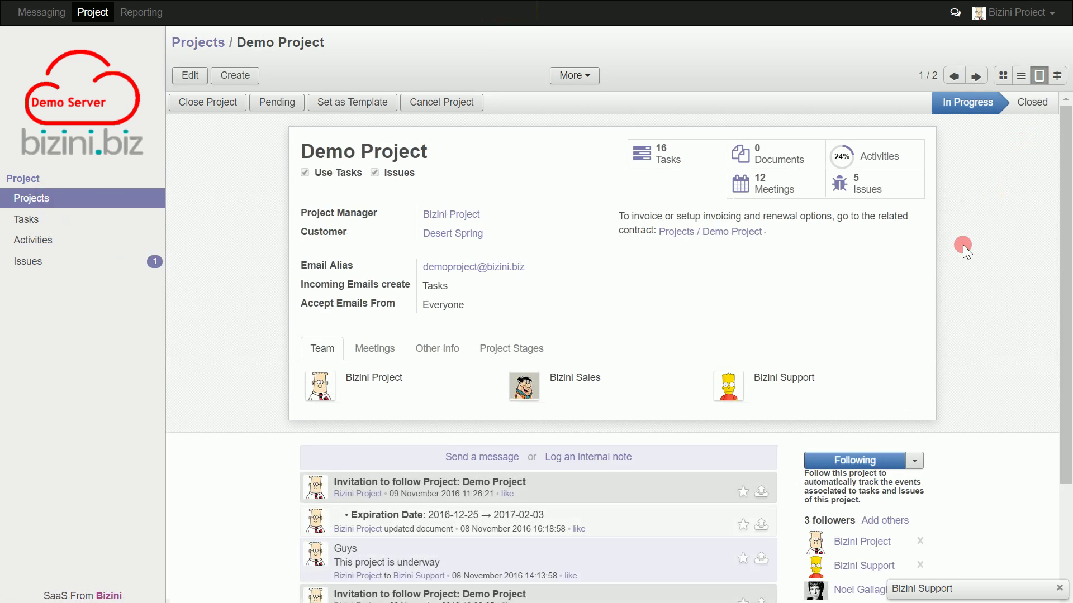
pyautogui.click(787, 188)
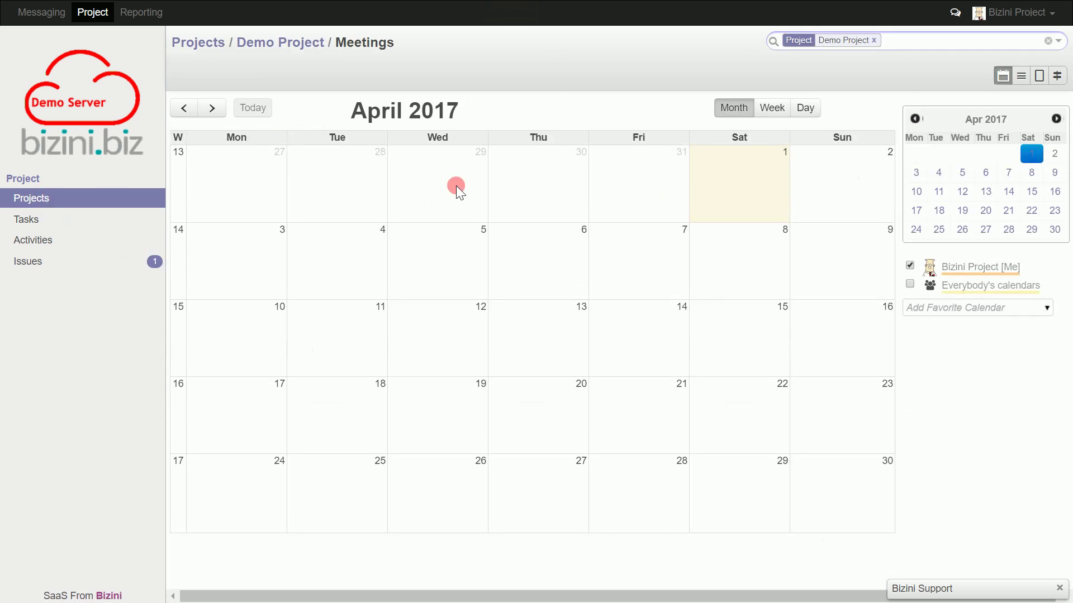
pyautogui.click(177, 116)
pyautogui.click(179, 115)
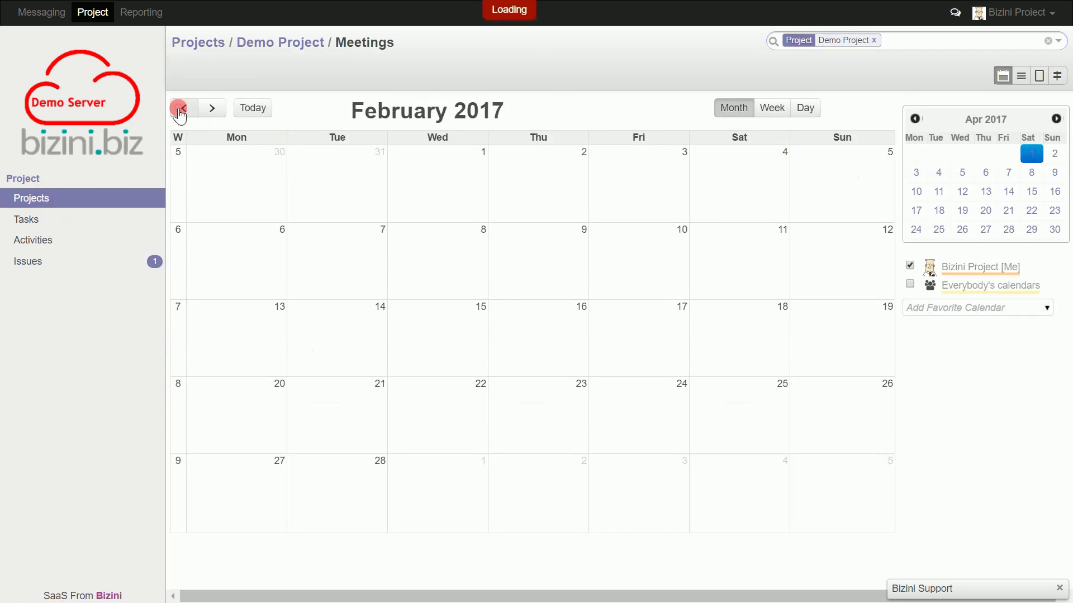
pyautogui.click(179, 115)
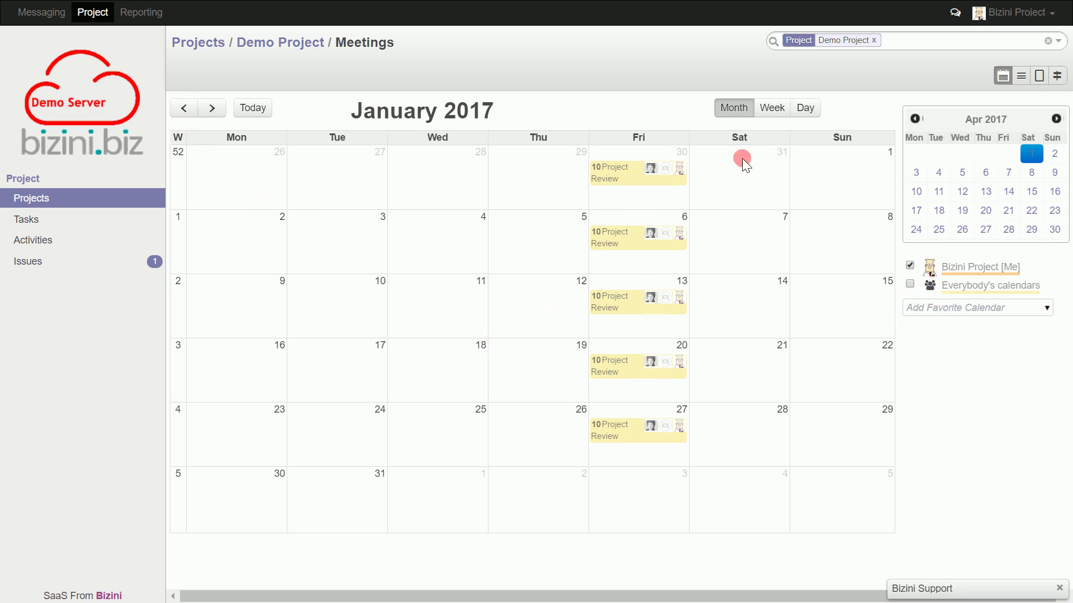
# Step: View the meetings by week, day and month, review the 30 December Project Review meeting's details, and return to the projects overview
pyautogui.click(768, 111)
pyautogui.click(805, 111)
pyautogui.click(735, 109)
pyautogui.click(620, 180)
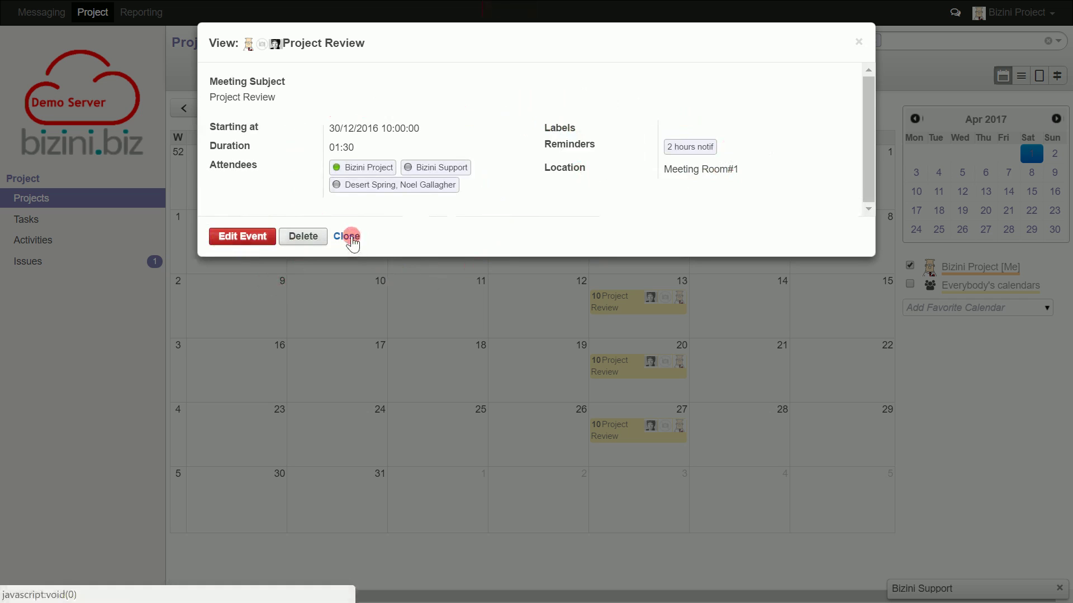
pyautogui.click(349, 237)
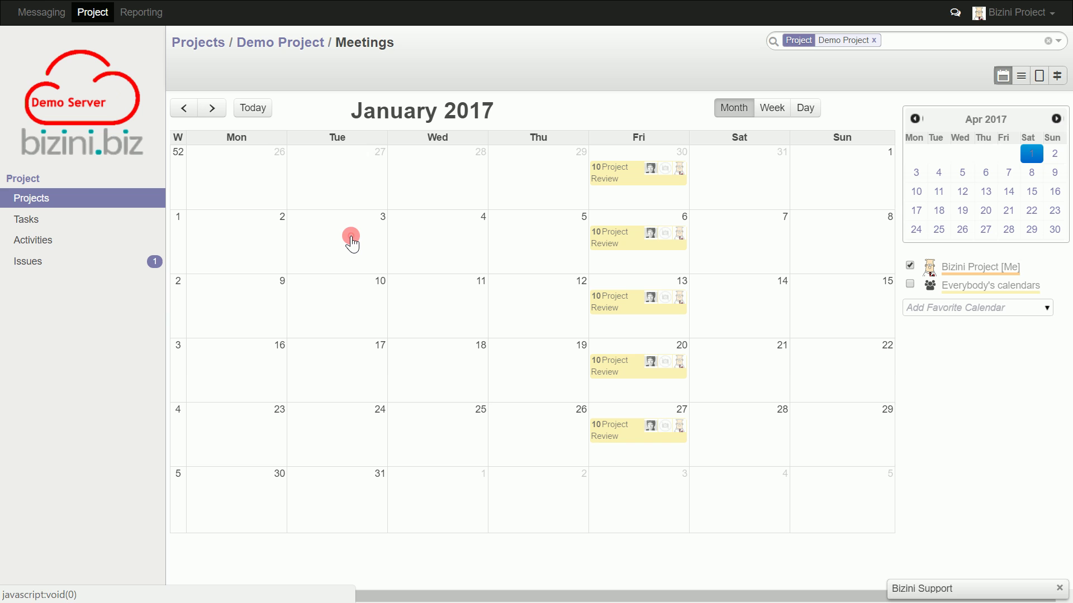
pyautogui.click(29, 199)
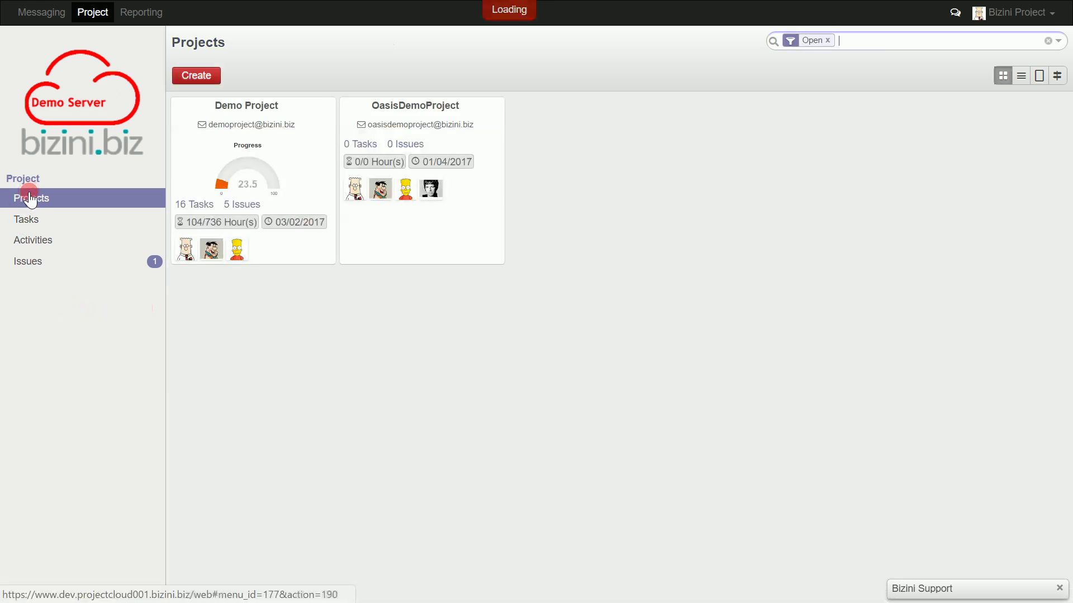